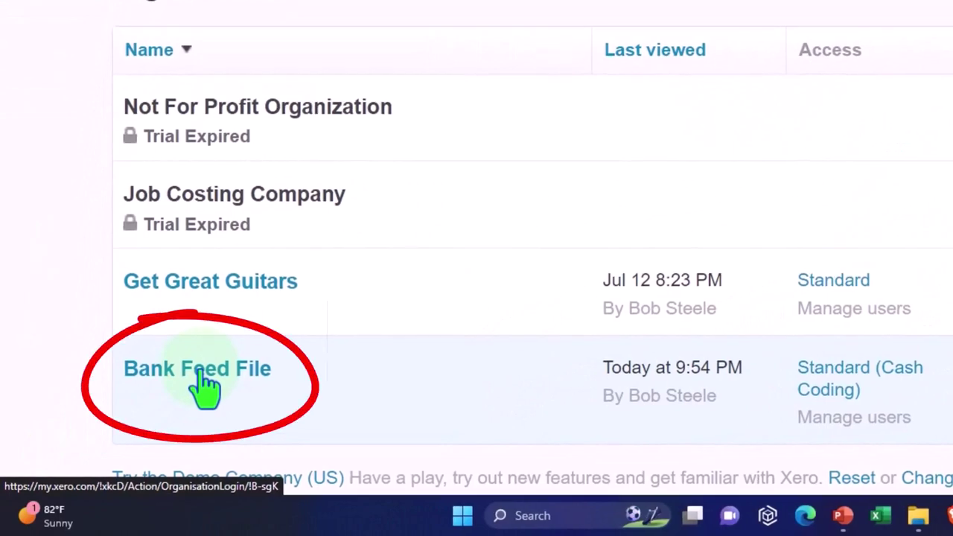
Open the Bank Feed File organization and duplicate its dashboard browser tab twice
left_click(205, 386)
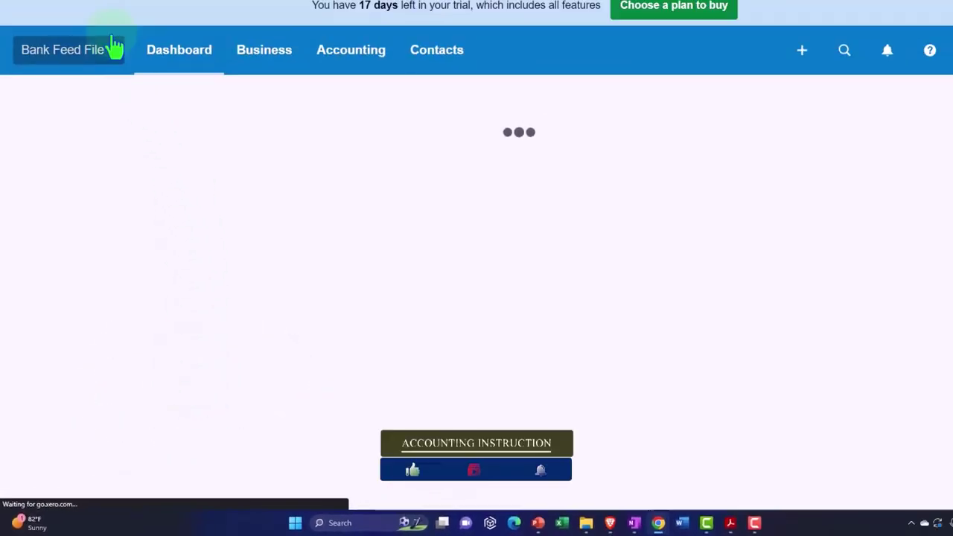
right_click(89, 9)
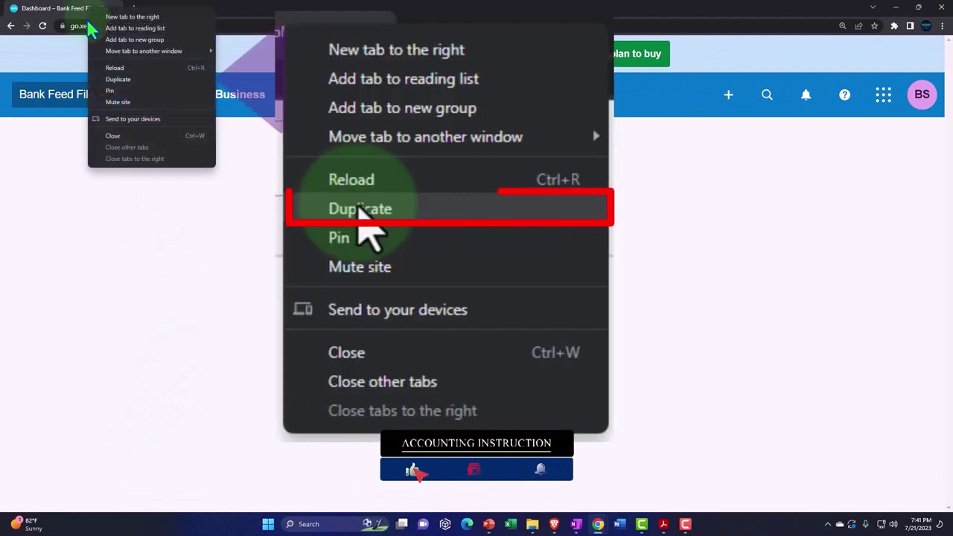
left_click(126, 79)
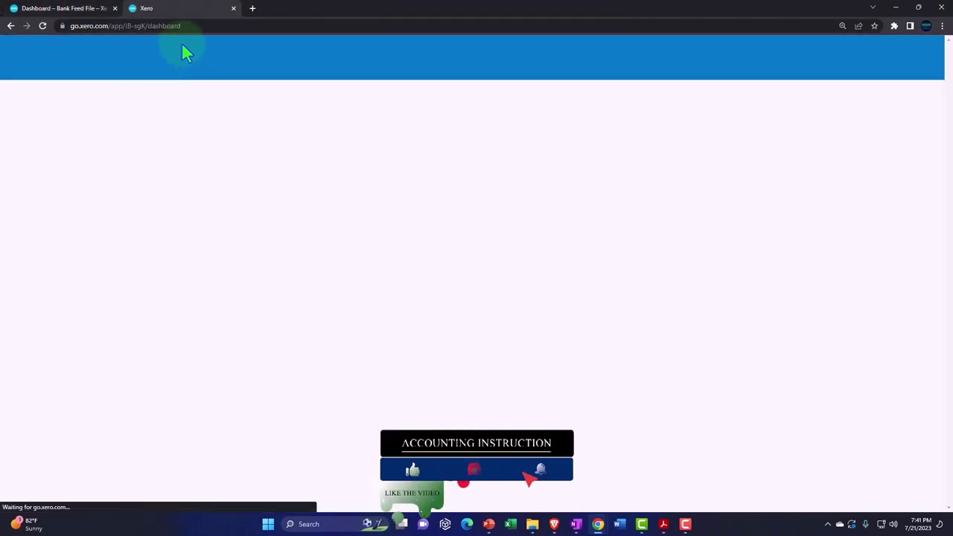
right_click(211, 11)
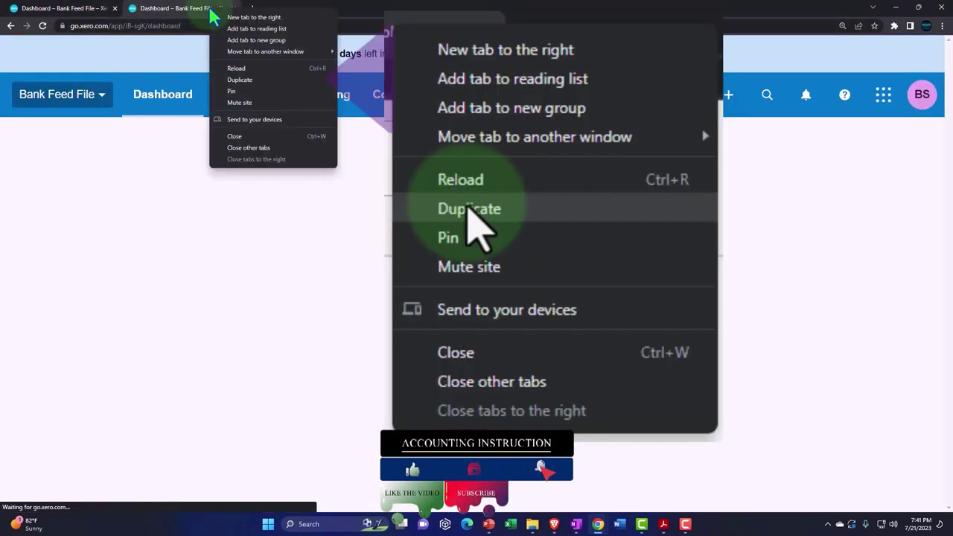
left_click(237, 80)
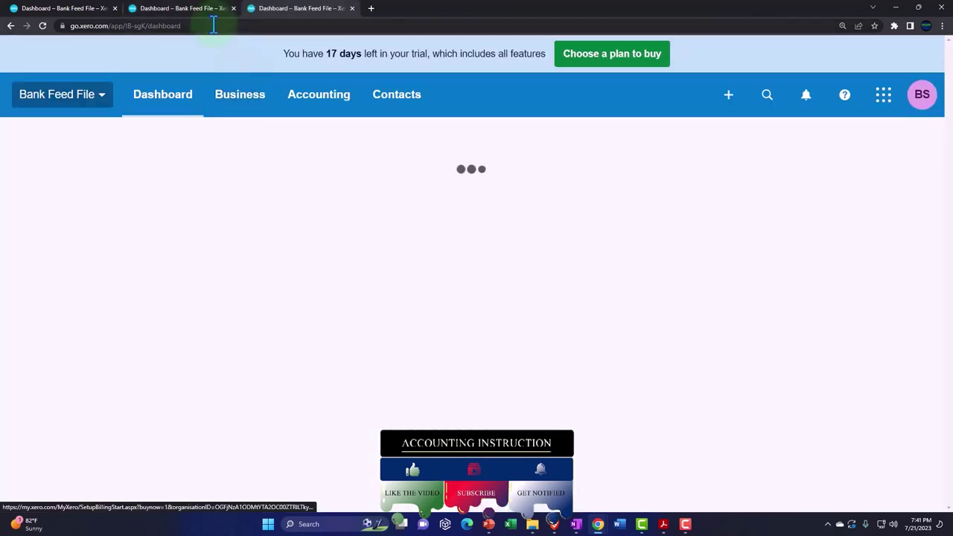
Open the Balance Sheet report in the second browser tab and the Income Statement (Profit and Loss) in the third
left_click(316, 104)
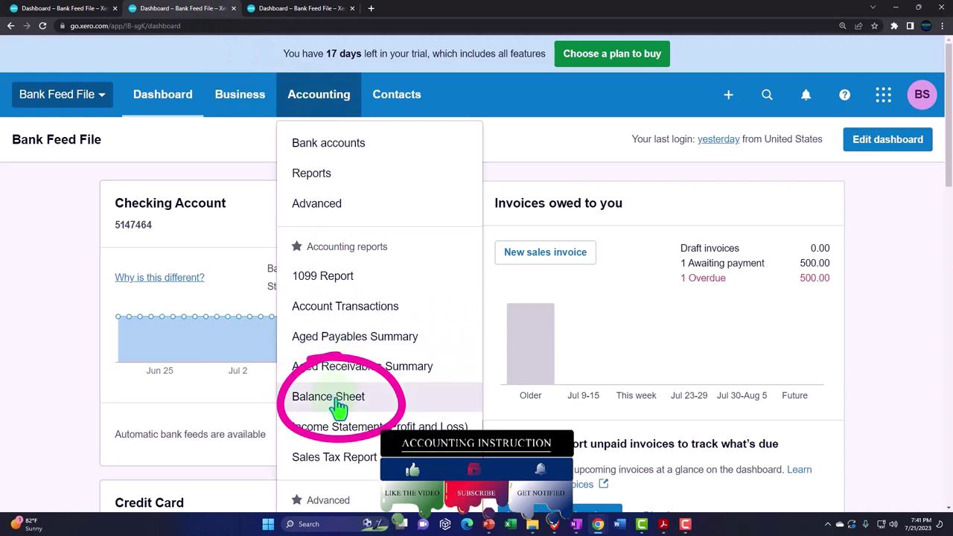
left_click(378, 404)
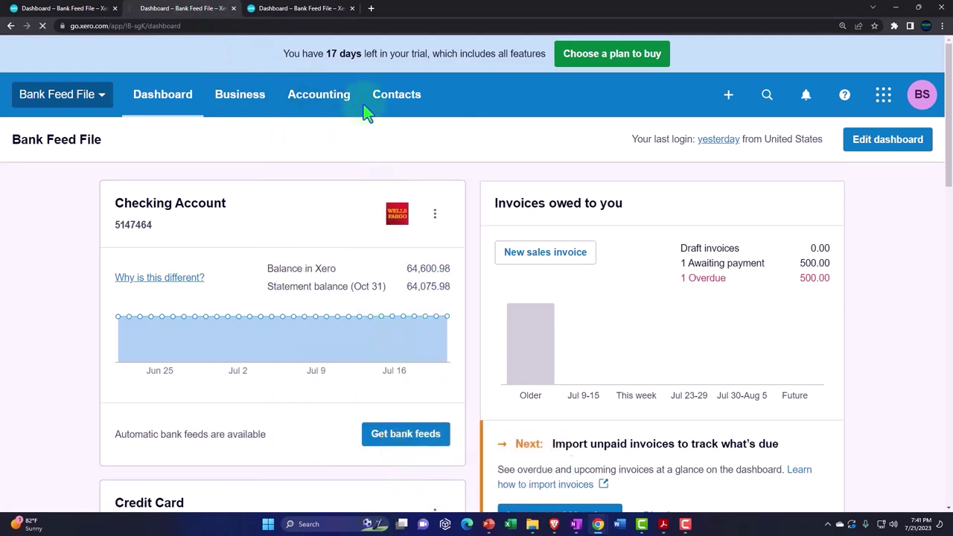
left_click(318, 104)
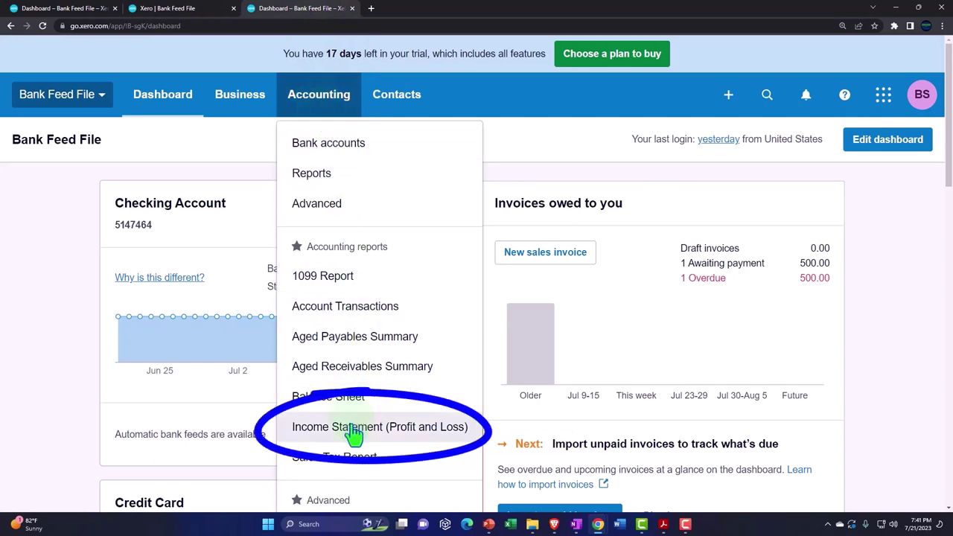
left_click(421, 440)
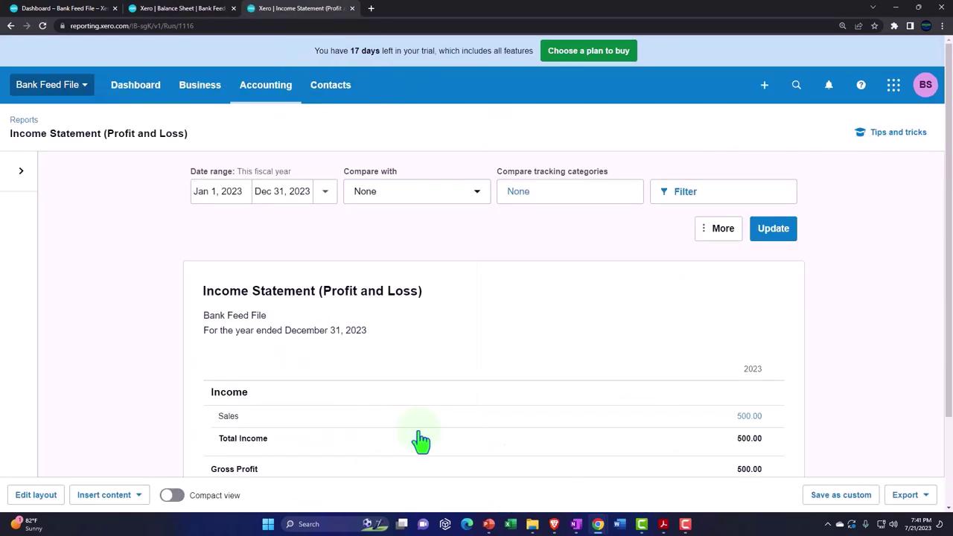
Set the Income Statement date range to Jan 1, 2022 through Dec 31, 2022 and update the report
left_click(242, 191)
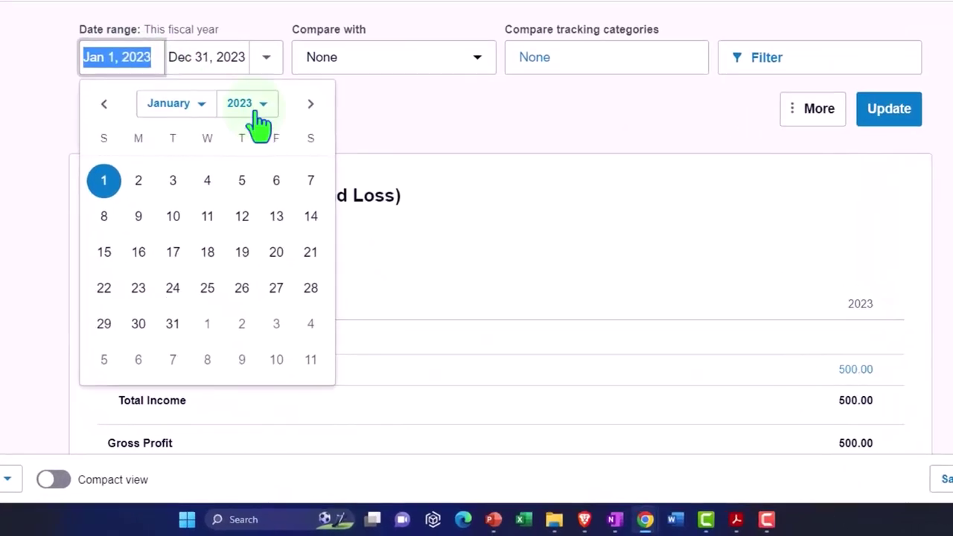
left_click(254, 108)
left_click(243, 253)
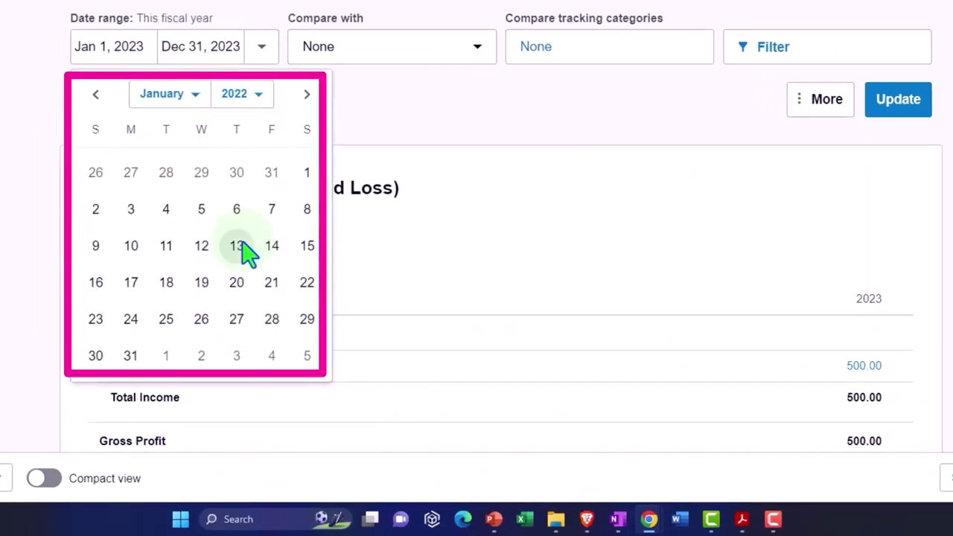
left_click(308, 173)
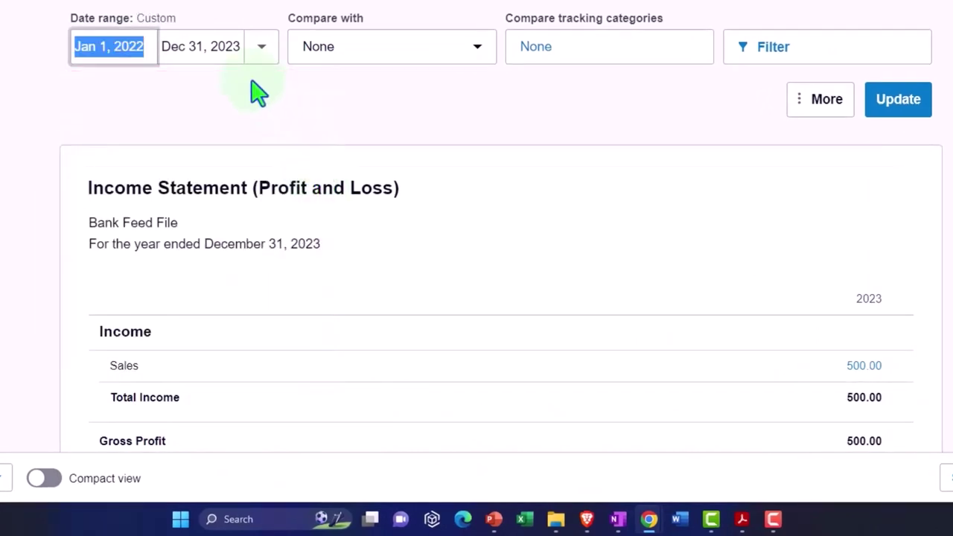
left_click(227, 47)
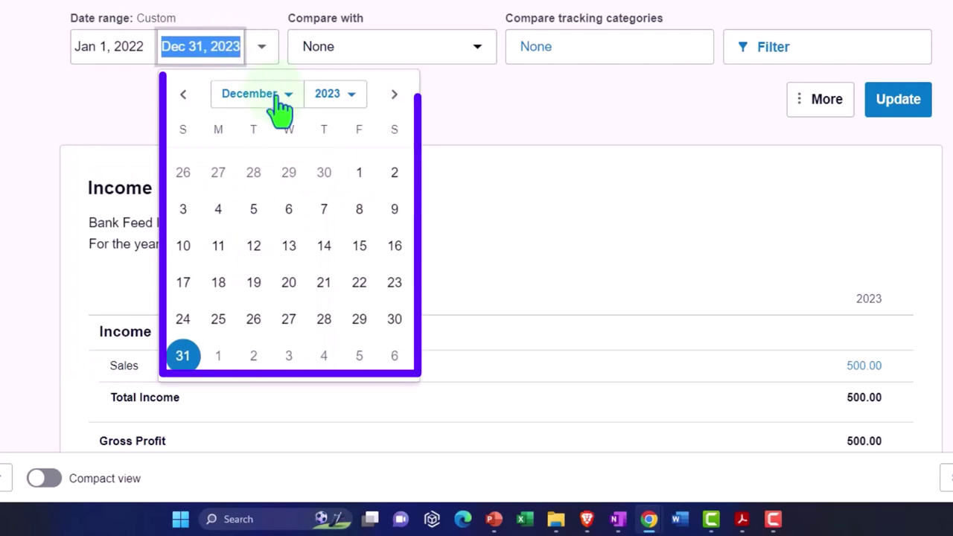
left_click(346, 95)
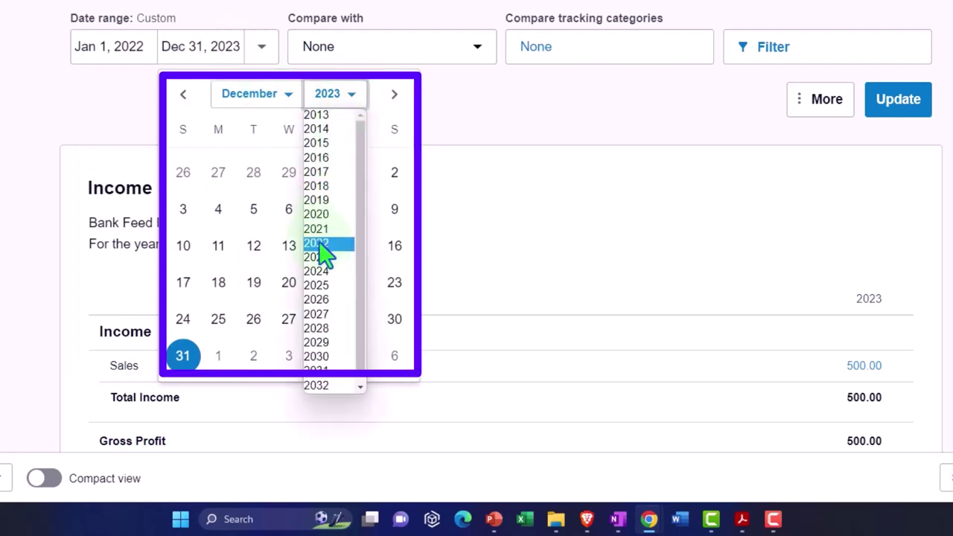
left_click(322, 246)
left_click(396, 334)
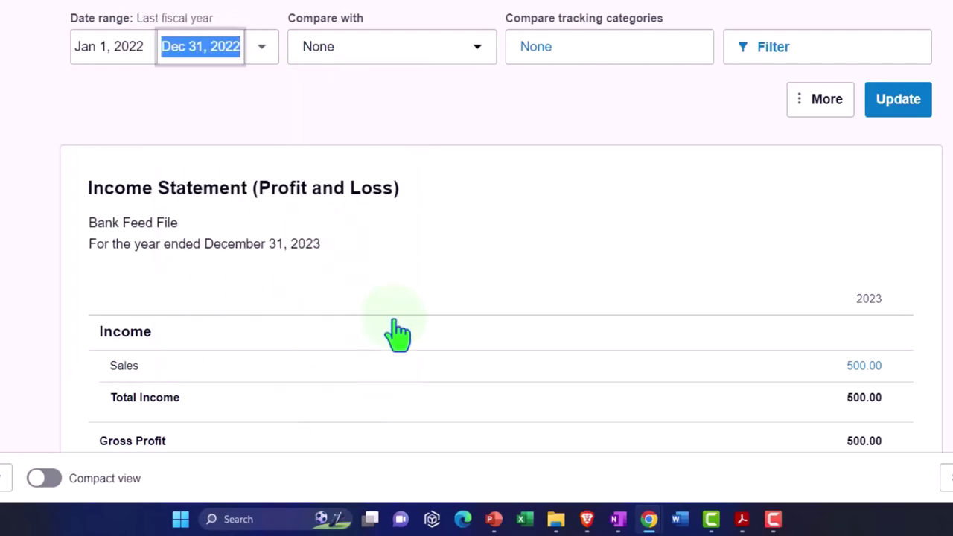
left_click(897, 102)
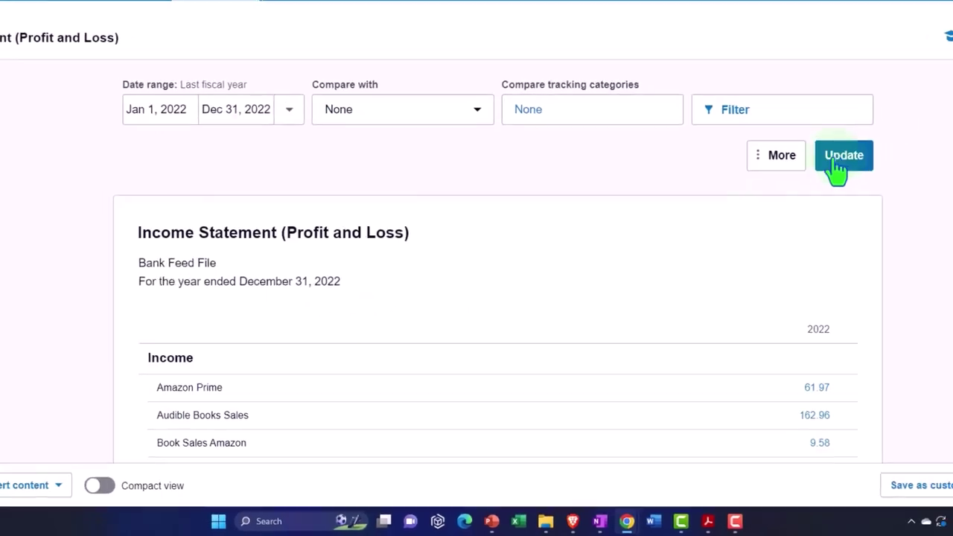
Go to the Balance Sheet report and check the period of the bank statement PDF open in Adobe Acrobat Reader
left_click(190, 11)
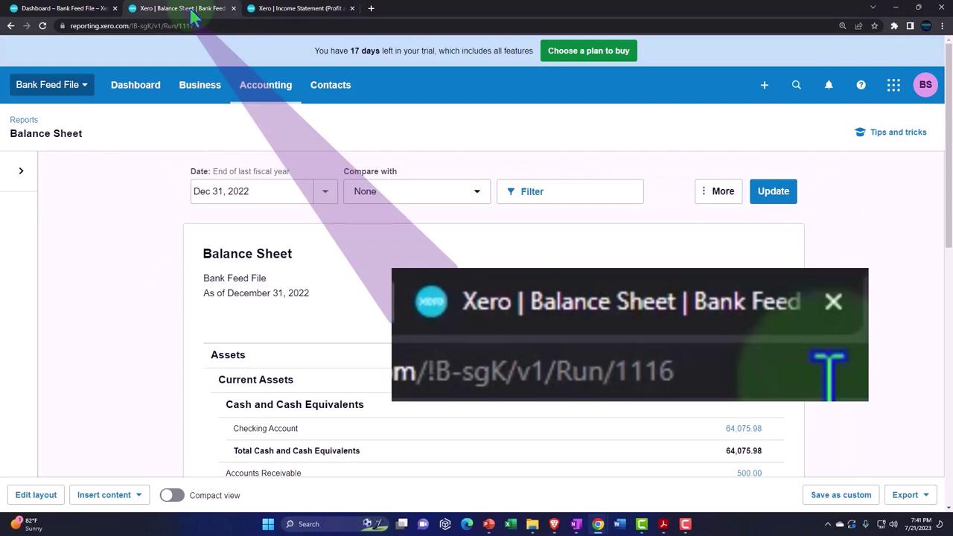
left_click(663, 524)
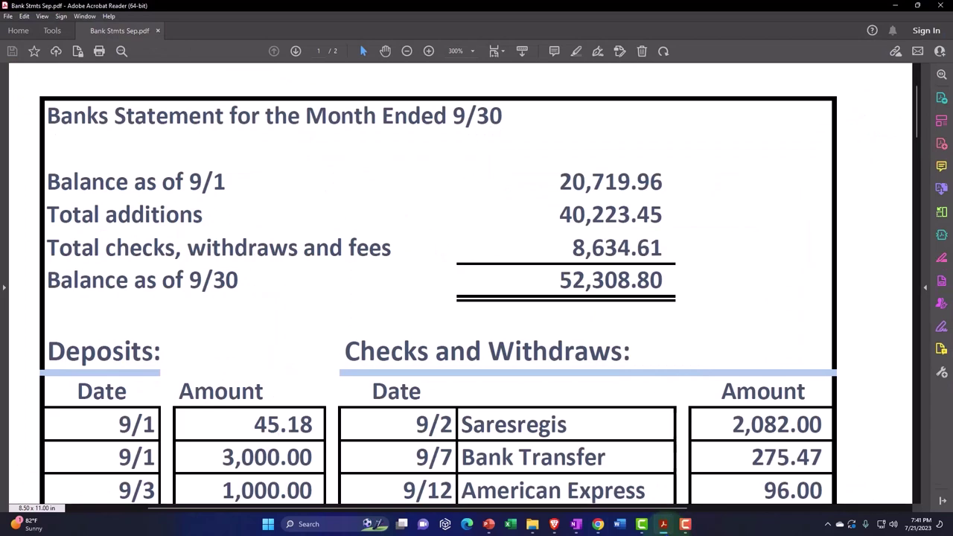
left_click(663, 524)
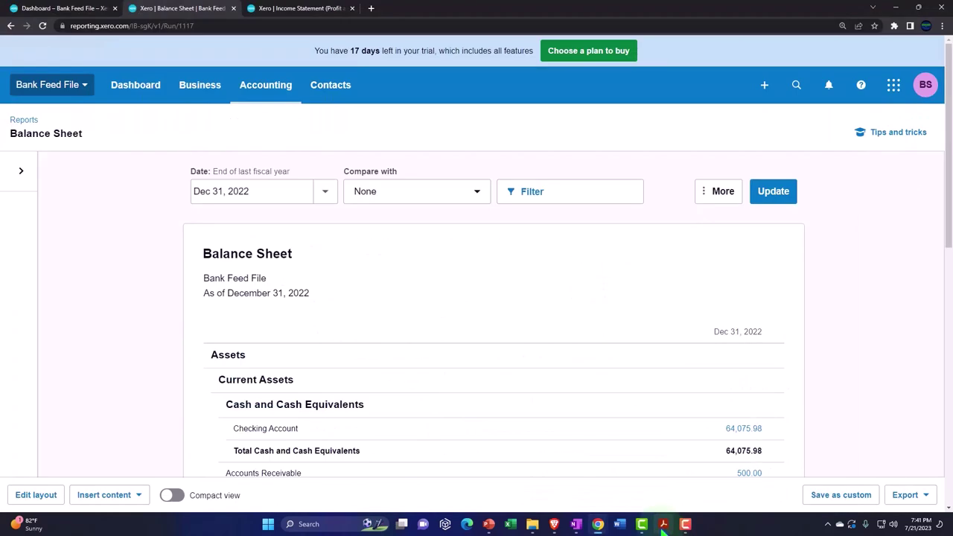
Set the Balance Sheet date to Sep 30, 2022 and update the report
left_click(325, 193)
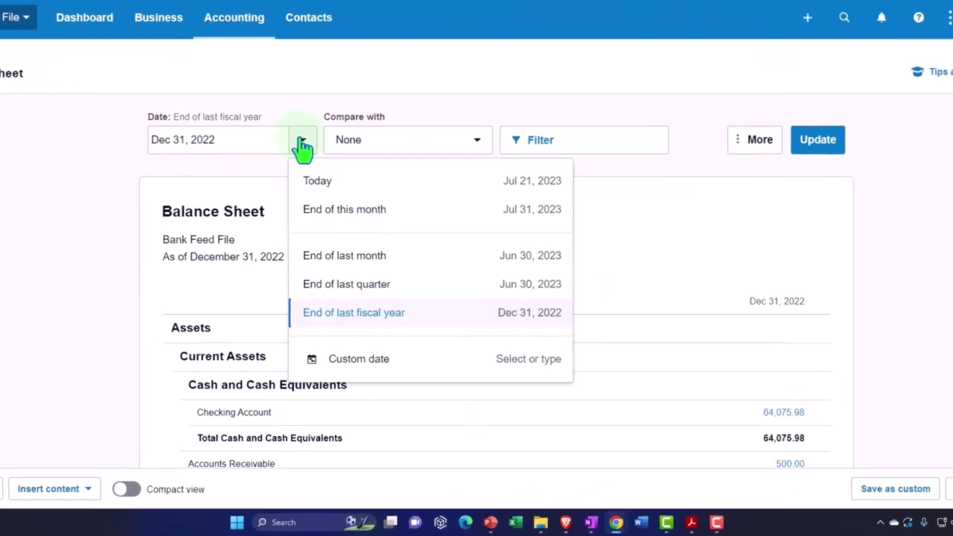
left_click(352, 335)
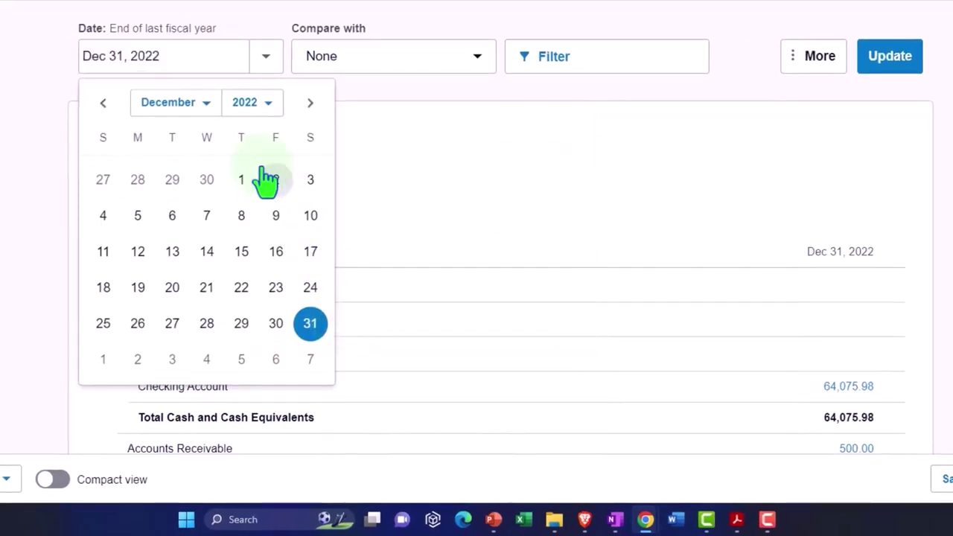
left_click(230, 134)
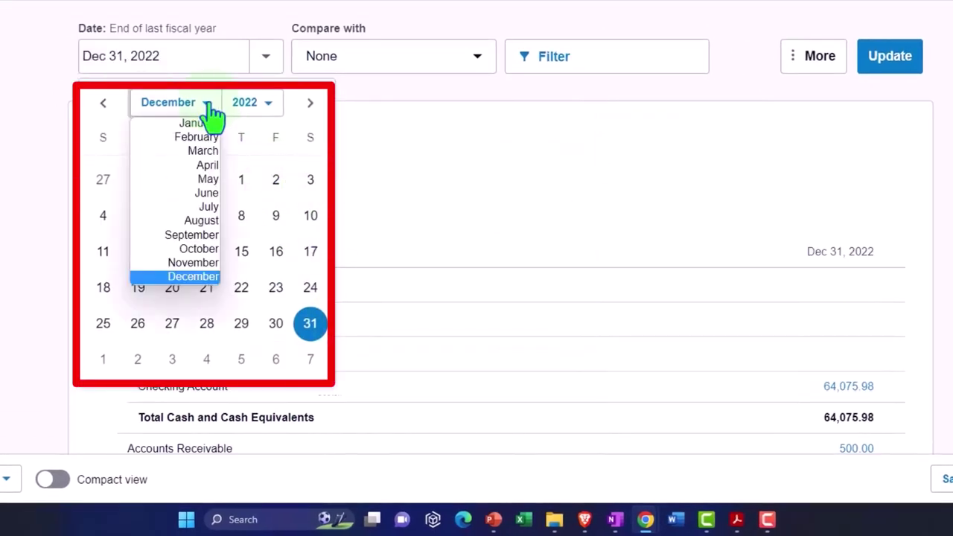
left_click(191, 237)
left_click(274, 327)
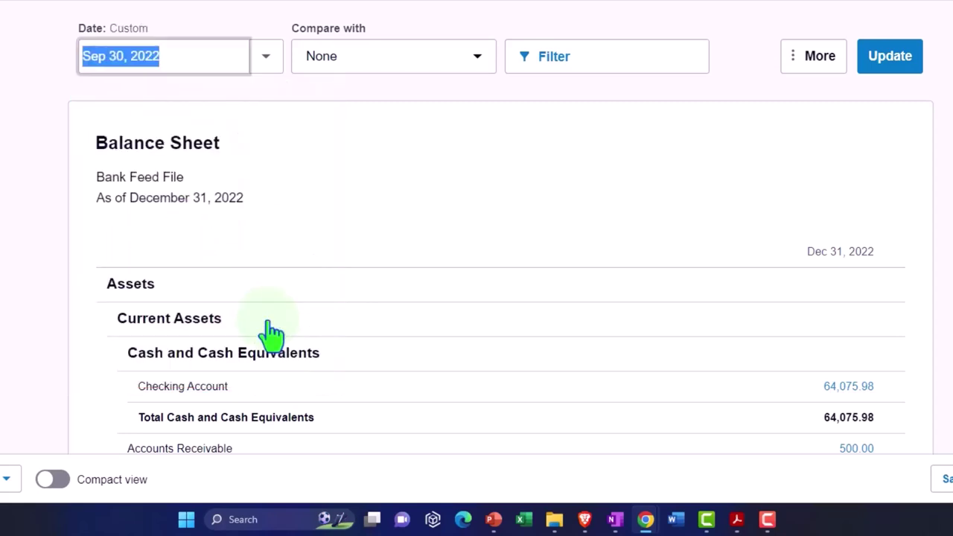
left_click(891, 75)
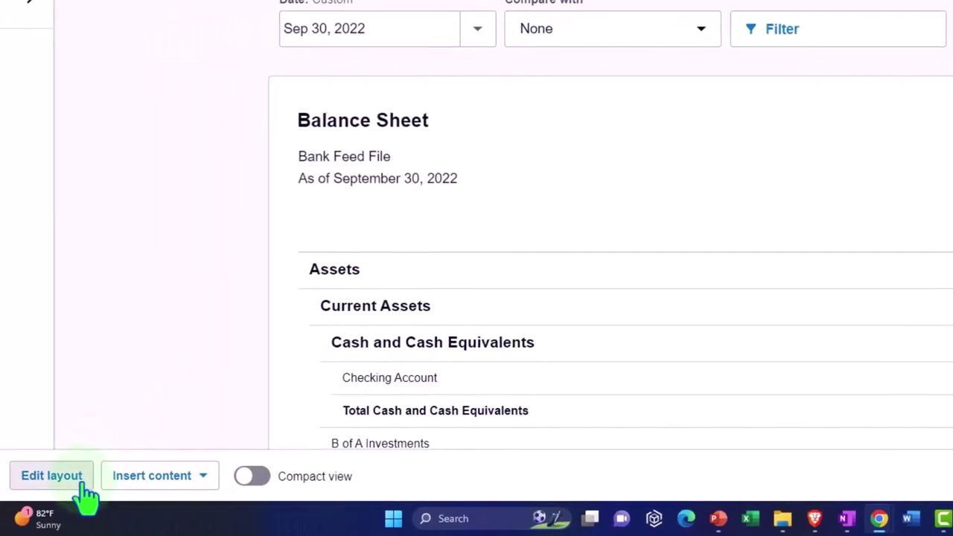
Open the Balance Sheet layout for editing and add a date column beside the existing 30 Sep 2022 column
left_click(80, 483)
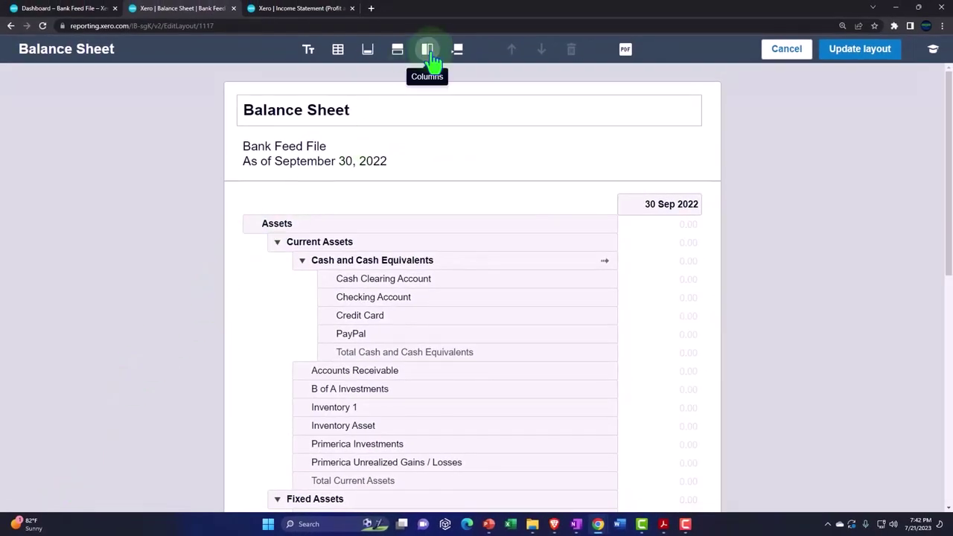
left_click(430, 56)
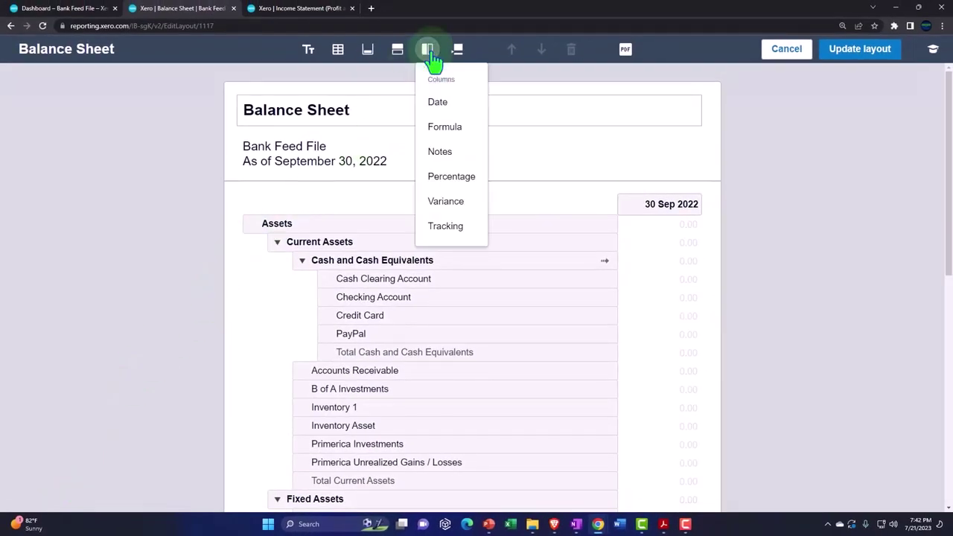
left_click(435, 102)
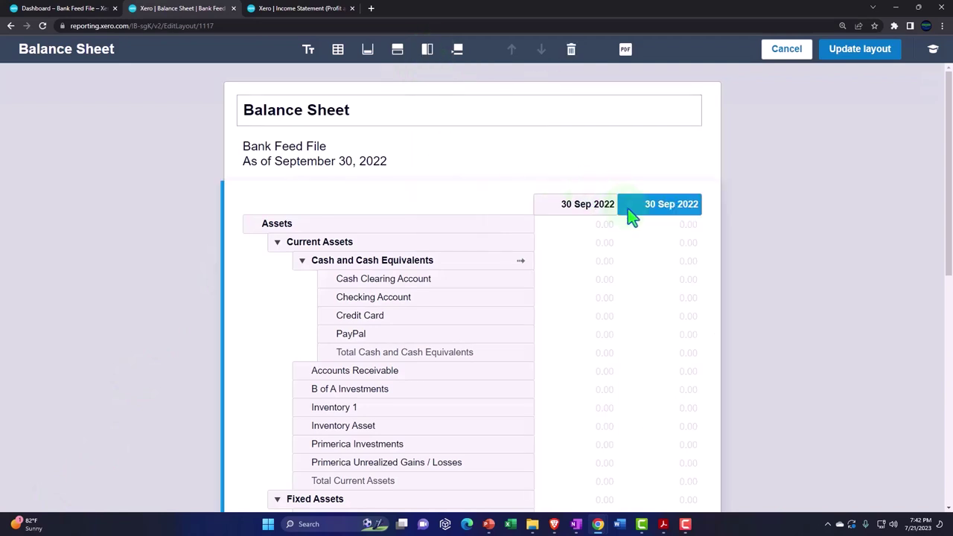
Set the added date column to End of month for 31 Aug 2022 and update the report layout
left_click(658, 214)
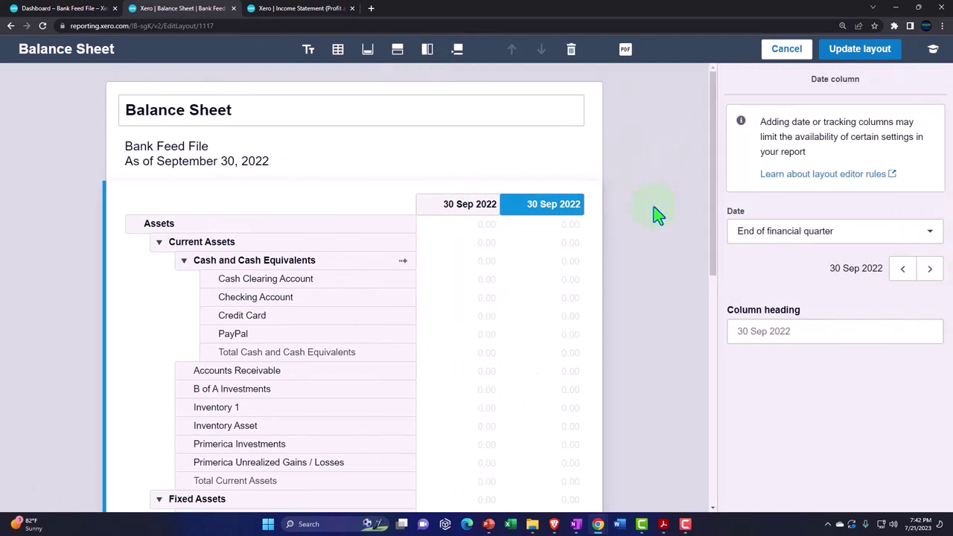
left_click(837, 240)
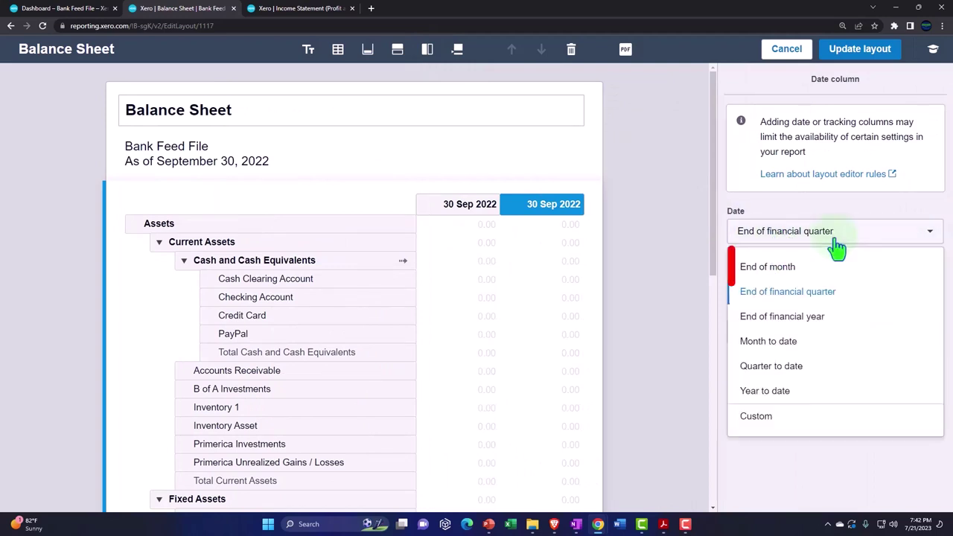
left_click(808, 268)
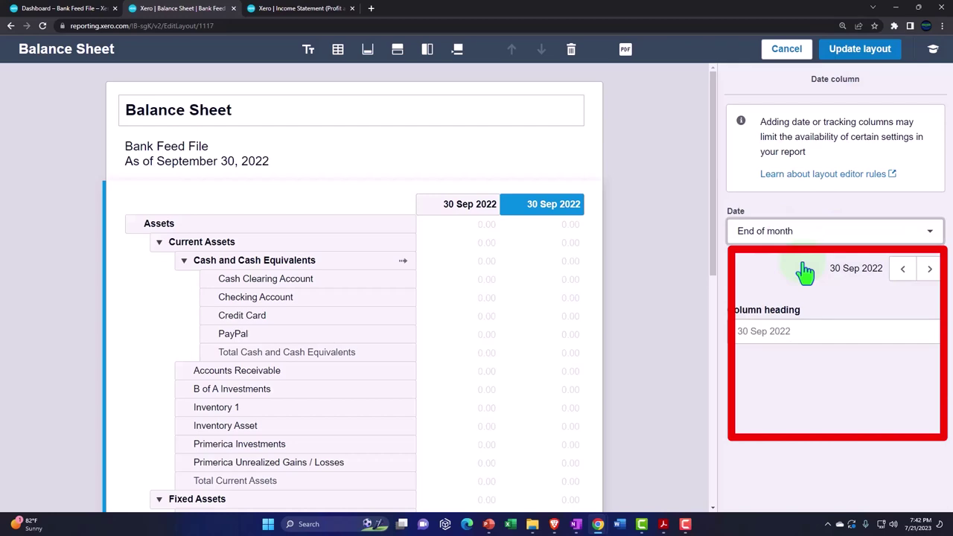
left_click(899, 273)
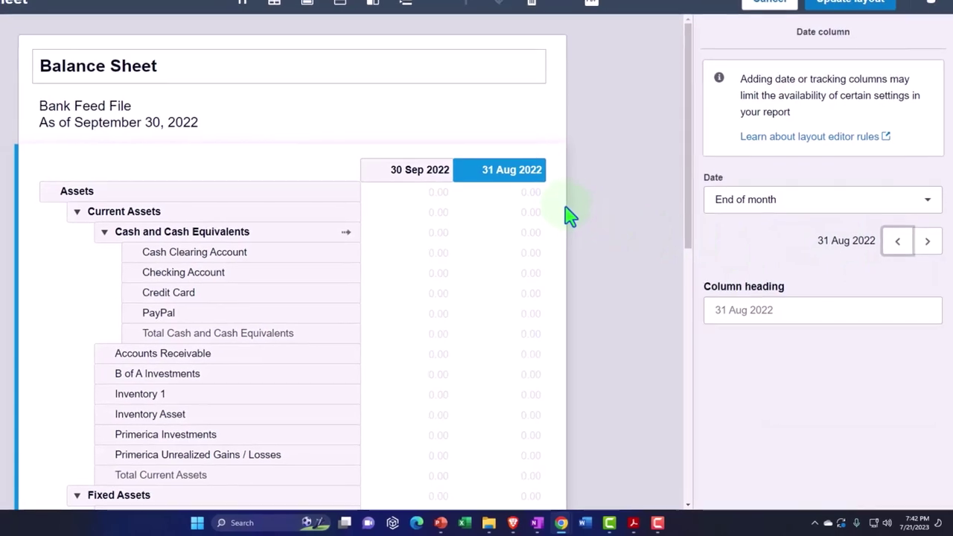
left_click(840, 3)
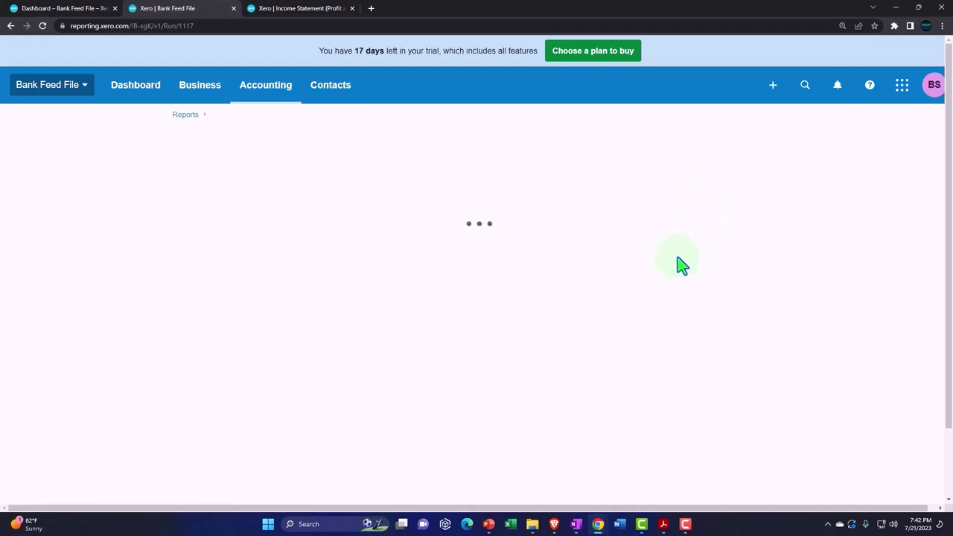
Review the cash account balances for both Balance Sheet dates and switch to the Income Statement report
scroll(677, 255, "down", 2)
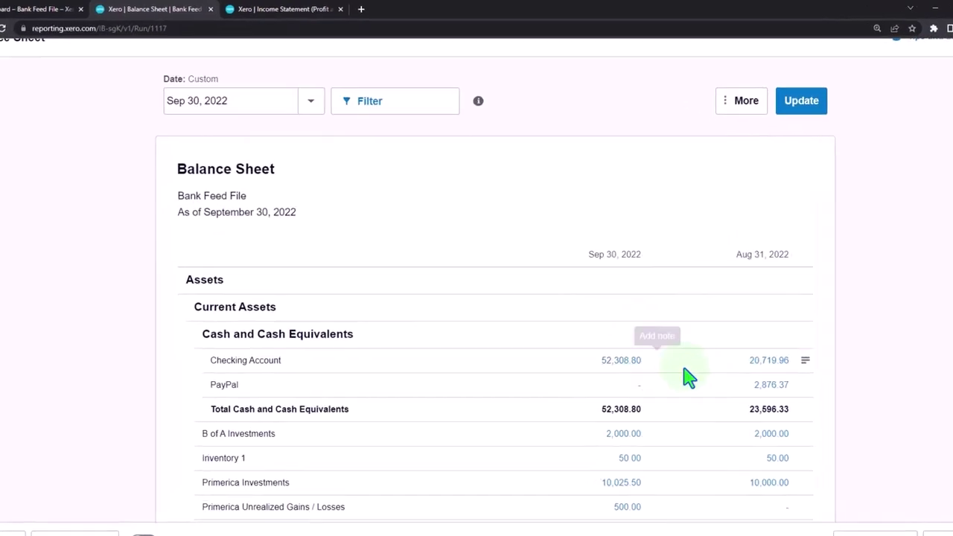
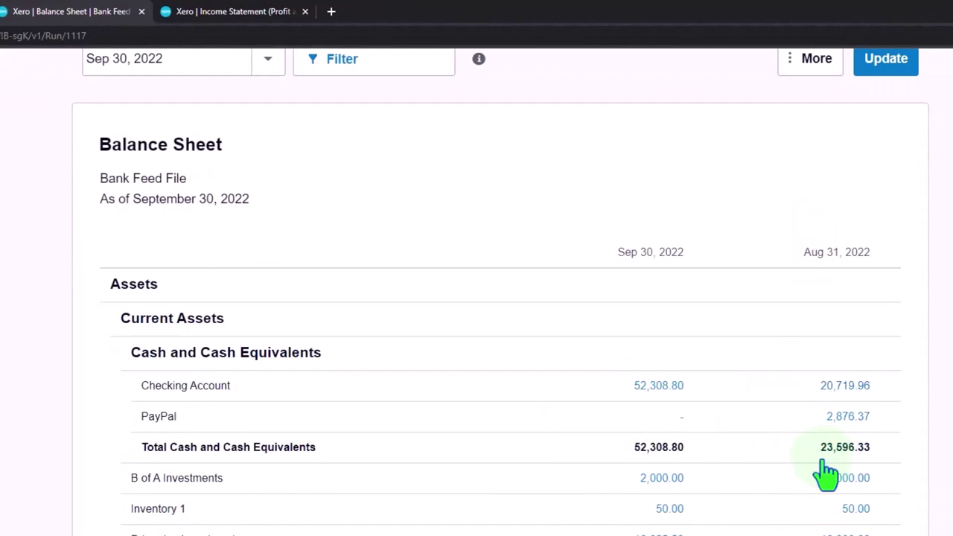
left_click(246, 16)
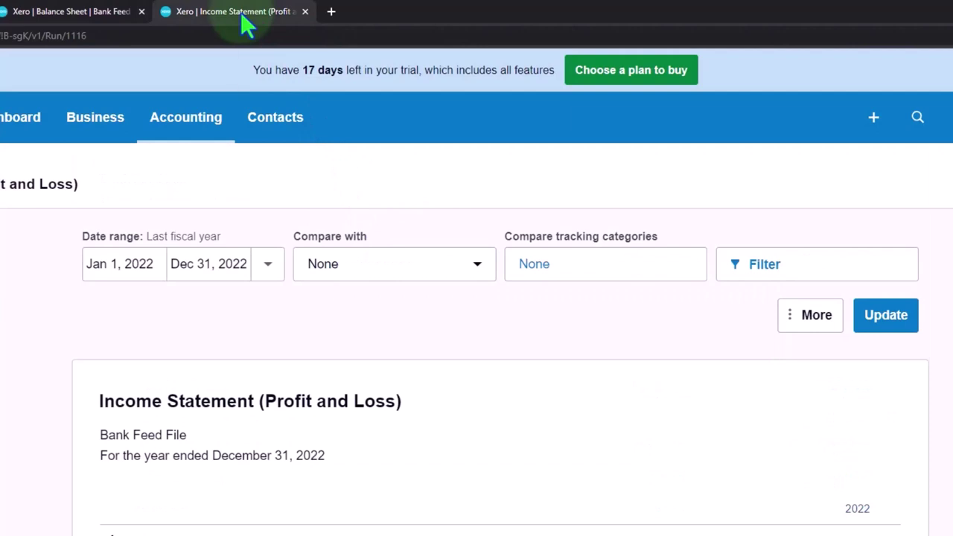
Duplicate the Income Statement browser tab and open the accounting Reports page in the copy
right_click(242, 17)
left_click(285, 116)
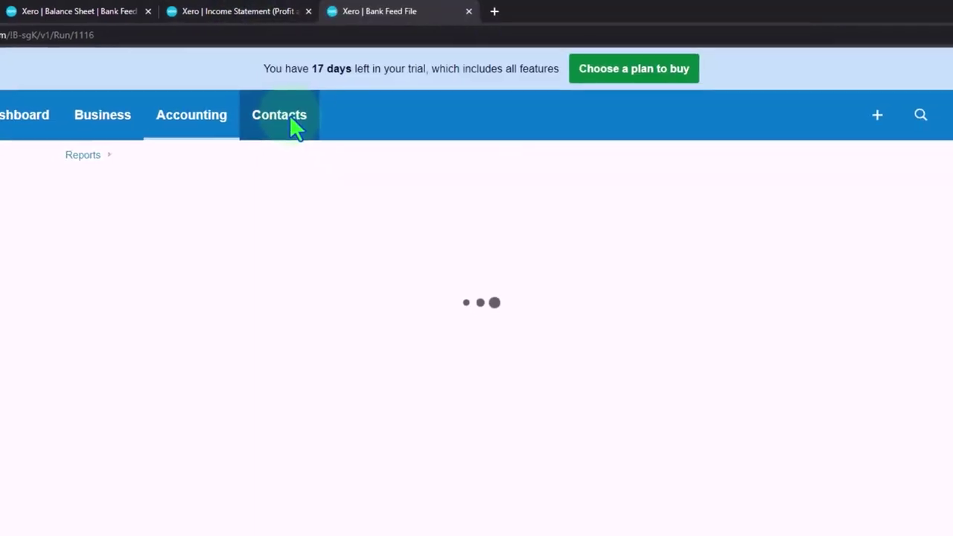
left_click(232, 112)
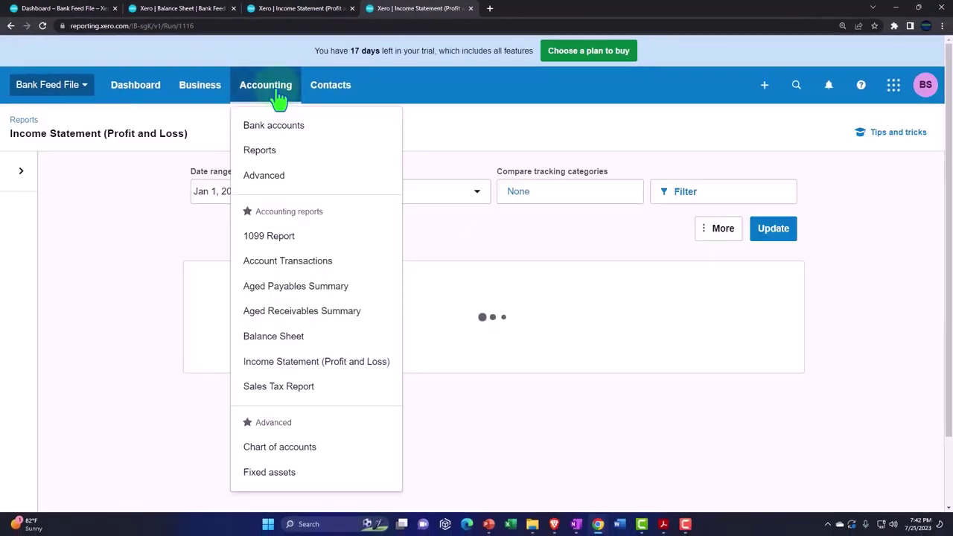
left_click(266, 158)
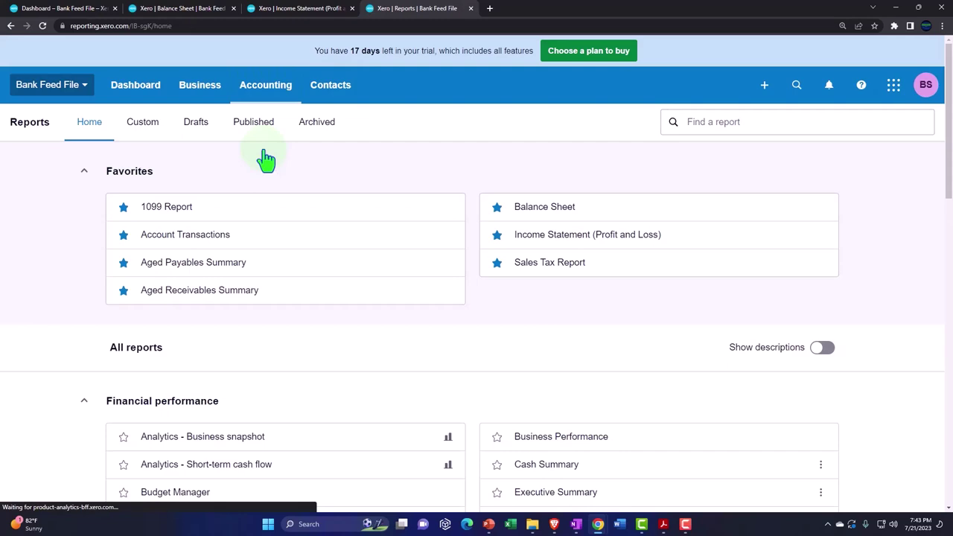
Search the reports for "bank rec" and open the Bank Reconciliation report
left_click(706, 122)
type("ban")
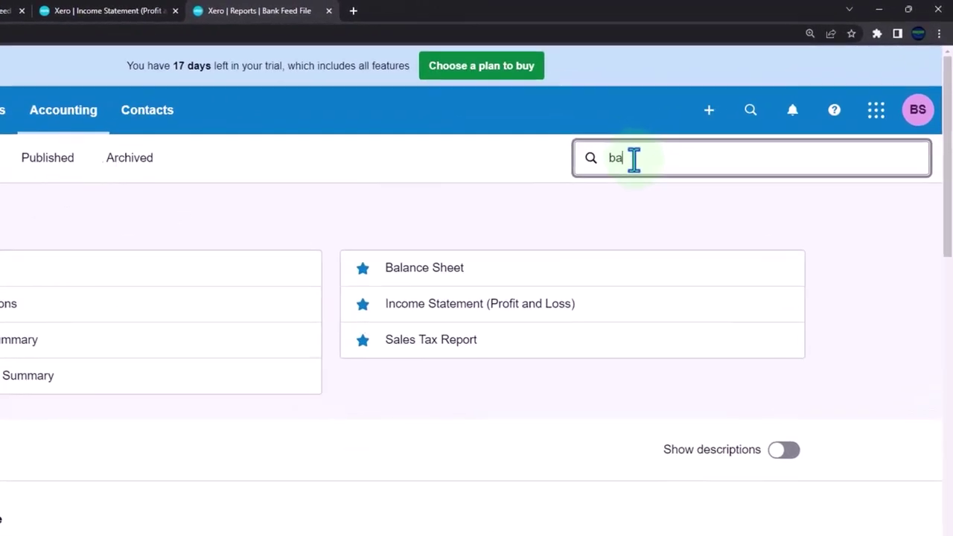
type("k rec")
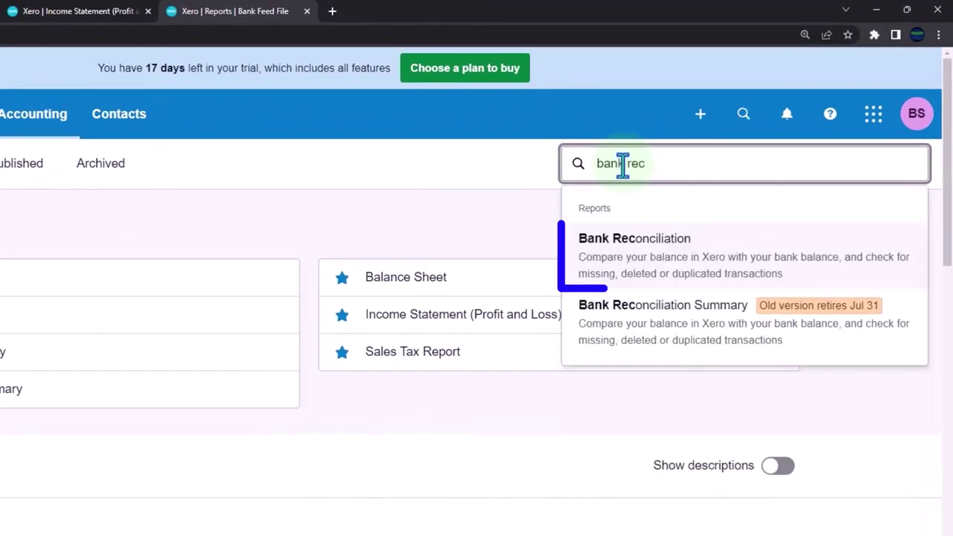
left_click(625, 254)
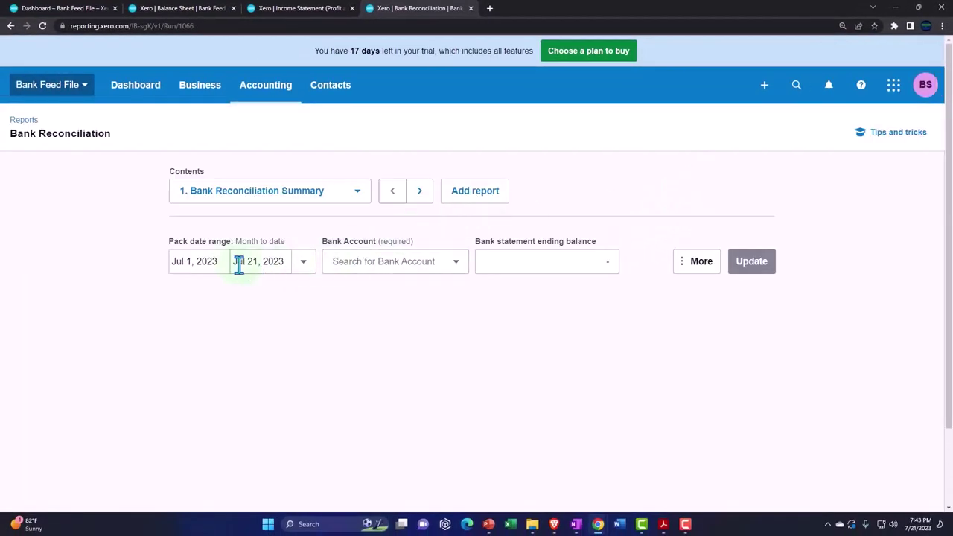
Set the start of the Bank Reconciliation pack date range to Aug 1, 2023
left_click(215, 262)
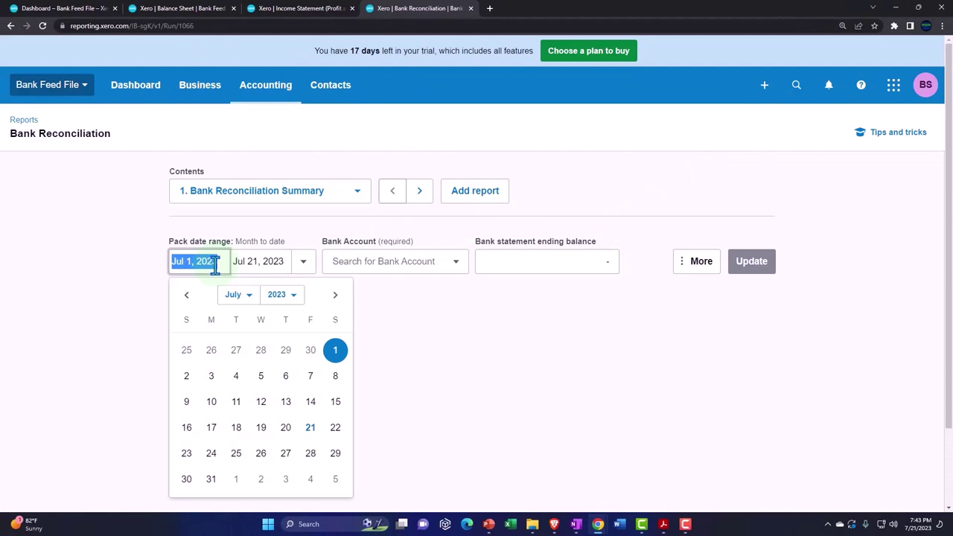
left_click(249, 296)
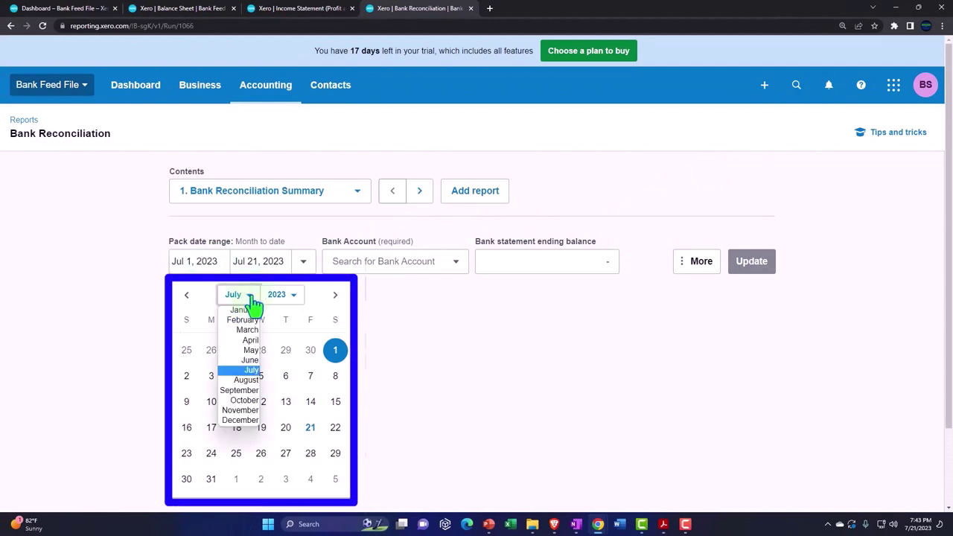
left_click(252, 381)
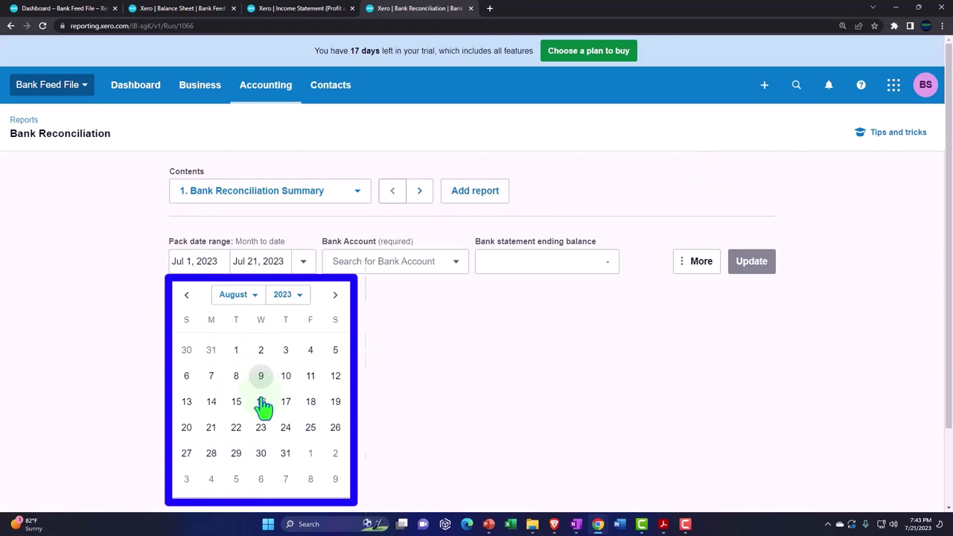
left_click(285, 454)
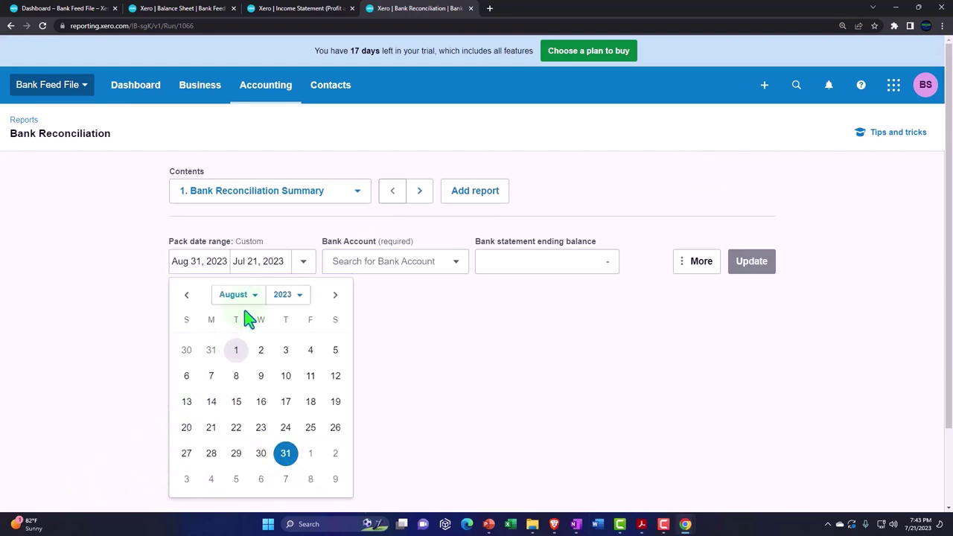
left_click(250, 298)
left_click(250, 381)
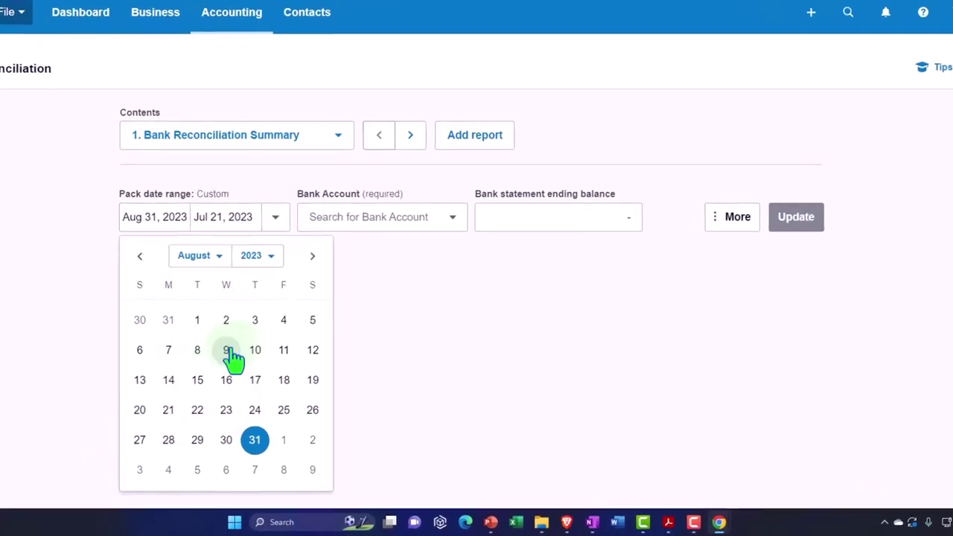
left_click(198, 322)
Set the pack date range's end to Aug 31, 2023 and choose 1100 - Checking Account as the bank account
left_click(242, 219)
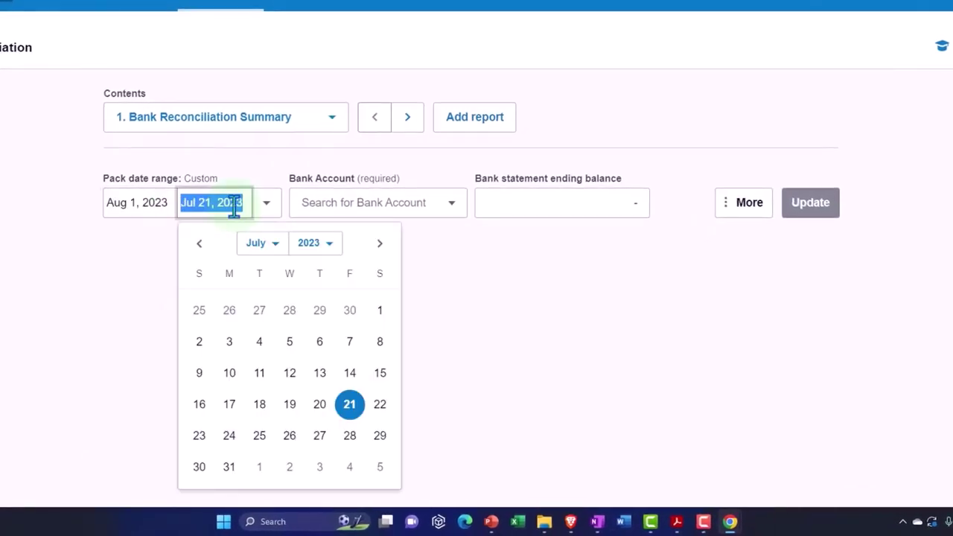
left_click(262, 246)
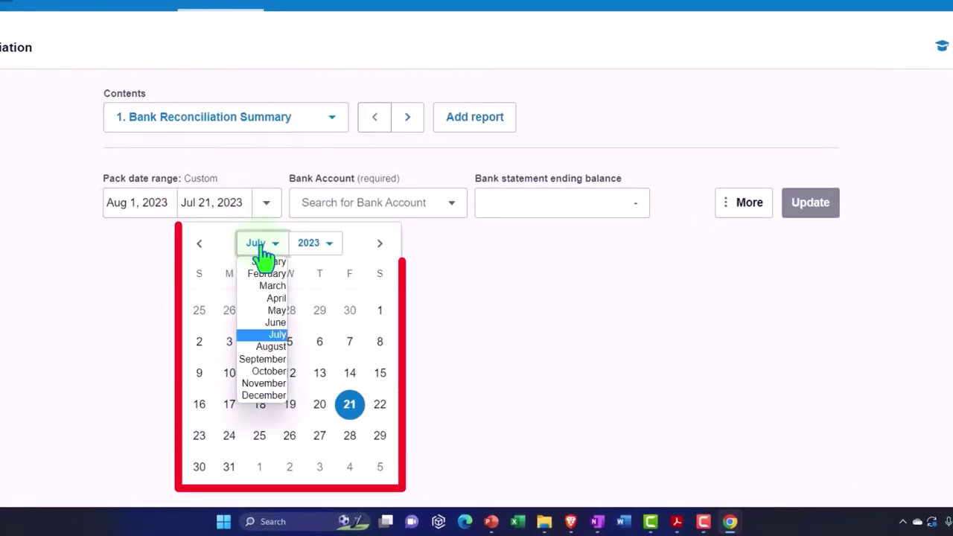
left_click(277, 348)
left_click(319, 445)
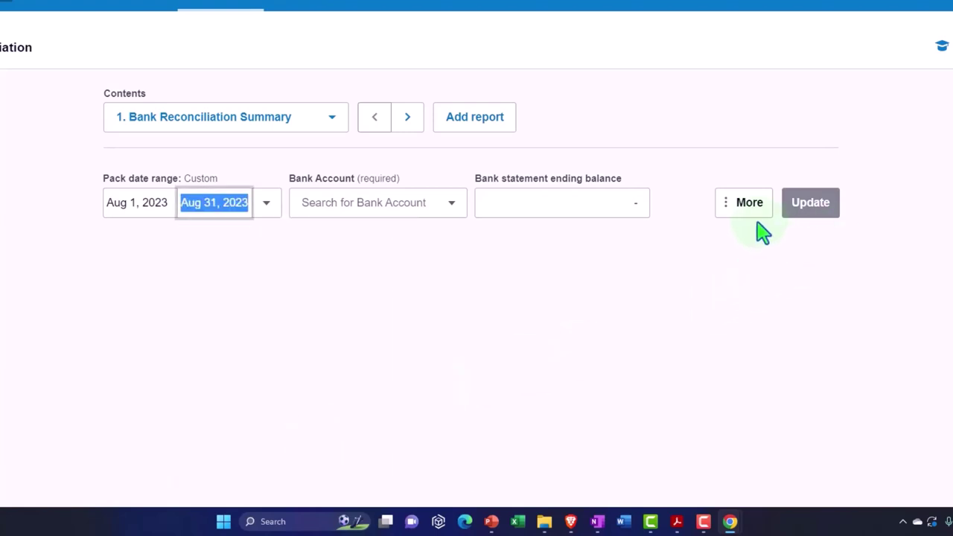
left_click(391, 213)
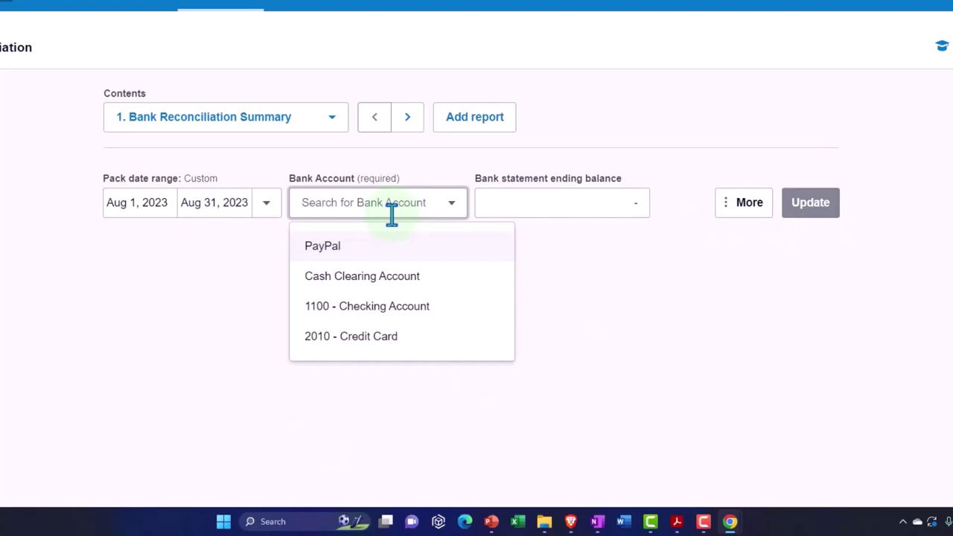
left_click(400, 313)
Switch to the Bank Stmts Aug.pdf statement in Acrobat and look up the balance as of 8/31
left_click(514, 211)
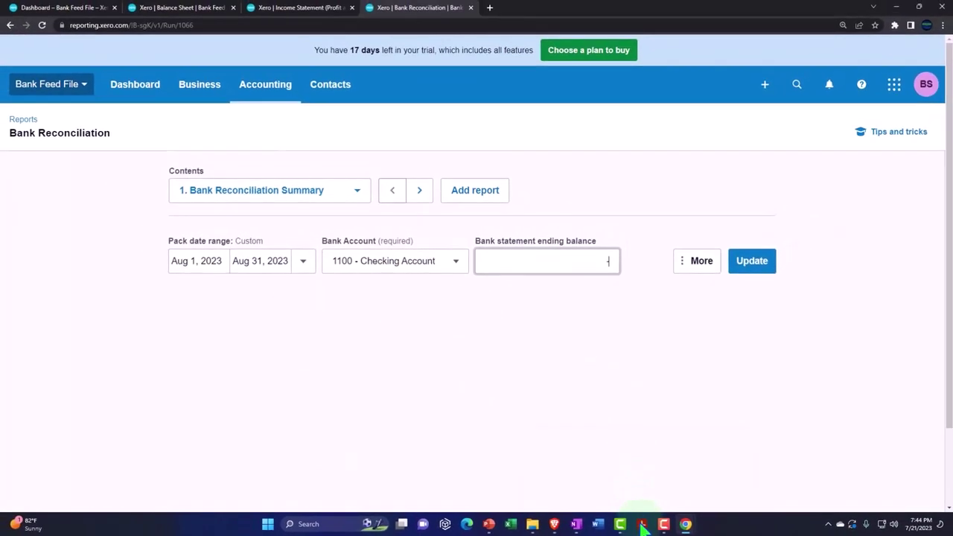
left_click(642, 524)
mouse_move(659, 486)
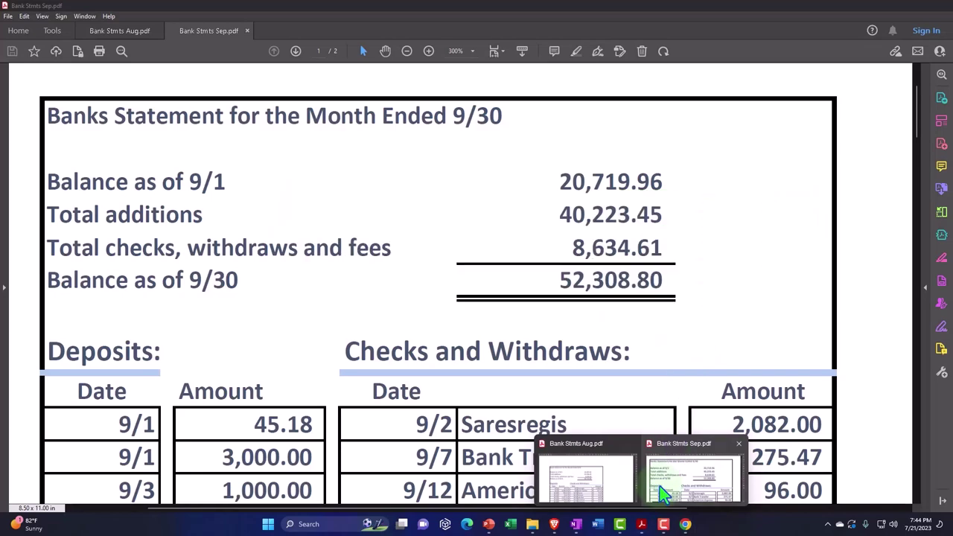
left_click(602, 489)
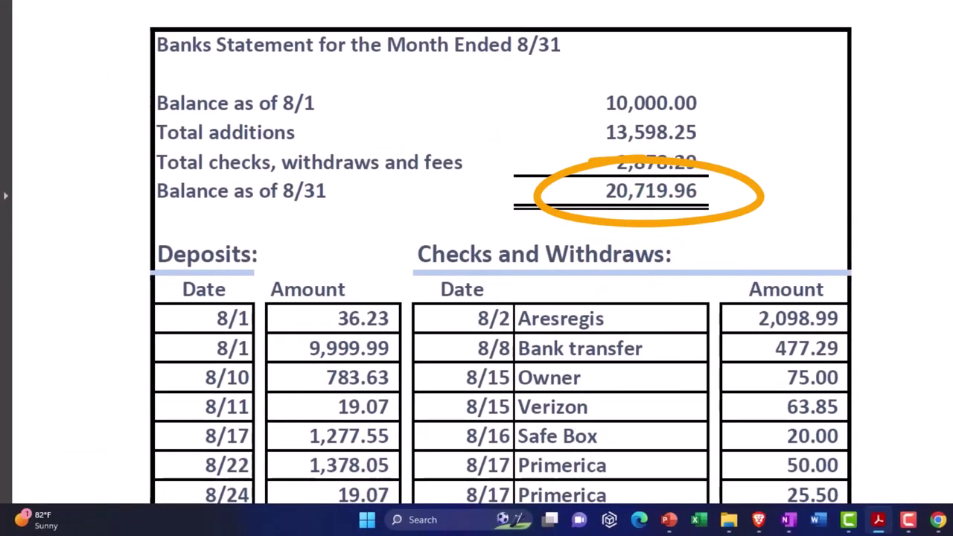
key("alt+Tab")
mouse_move(878, 520)
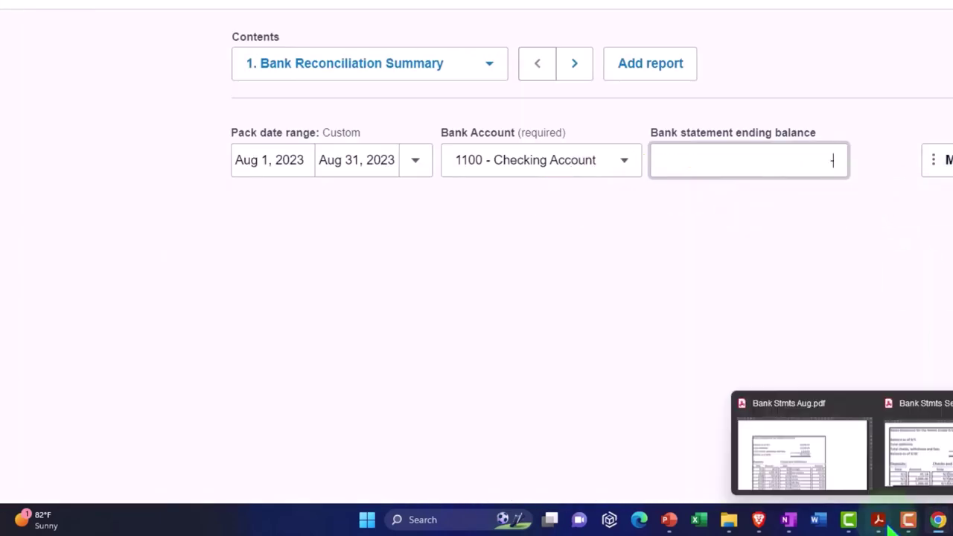
mouse_move(837, 479)
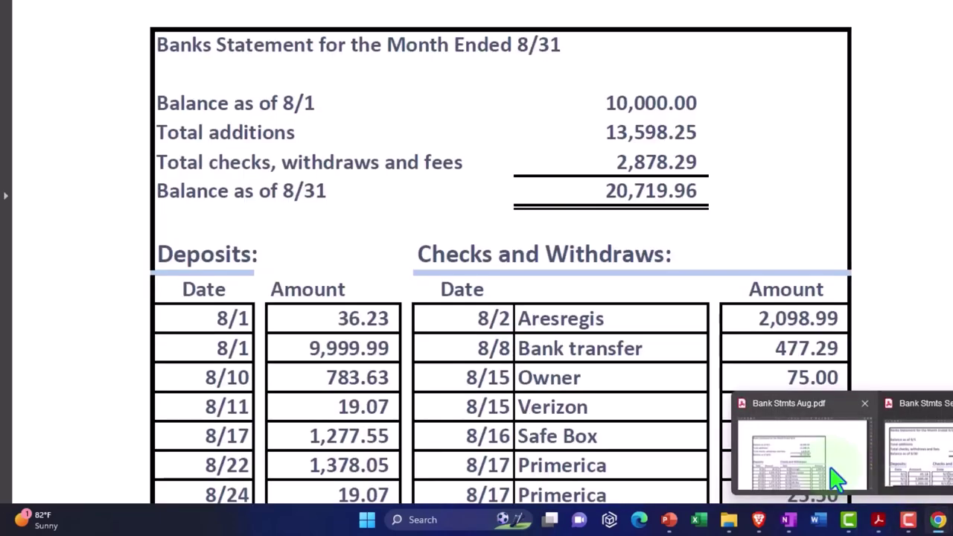
Enter 20719.96 as the bank statement ending balance in Xero, update the report and check its totals summary
left_click(779, 160)
type("20719.9")
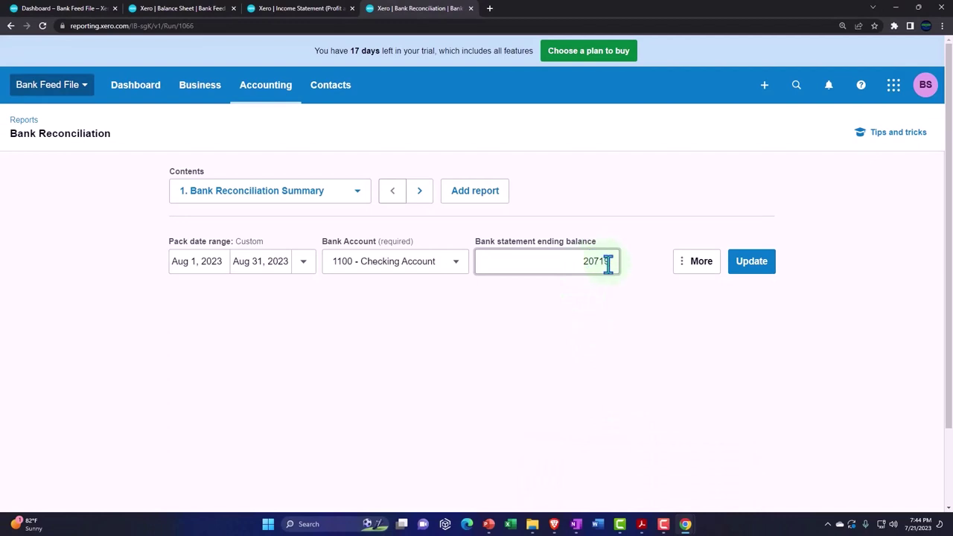
key("Tab")
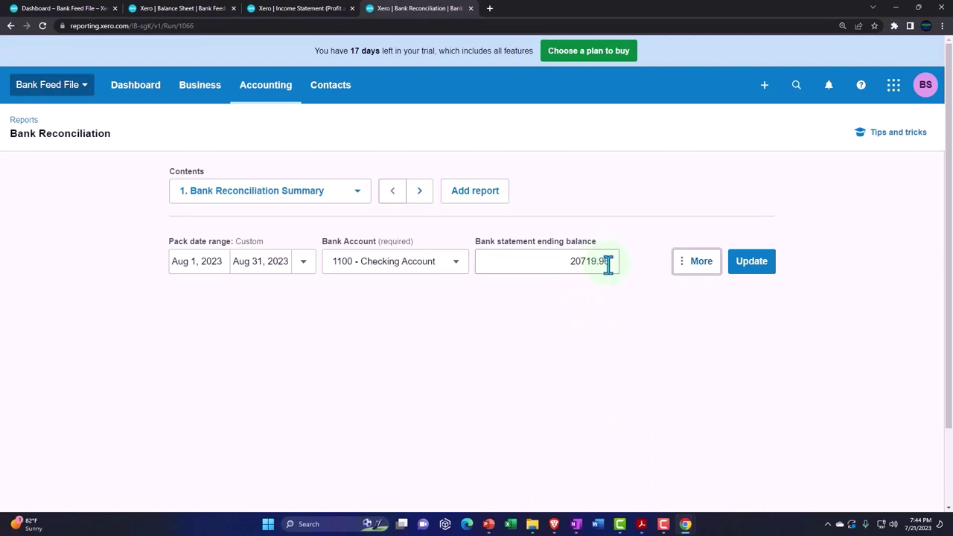
left_click(761, 272)
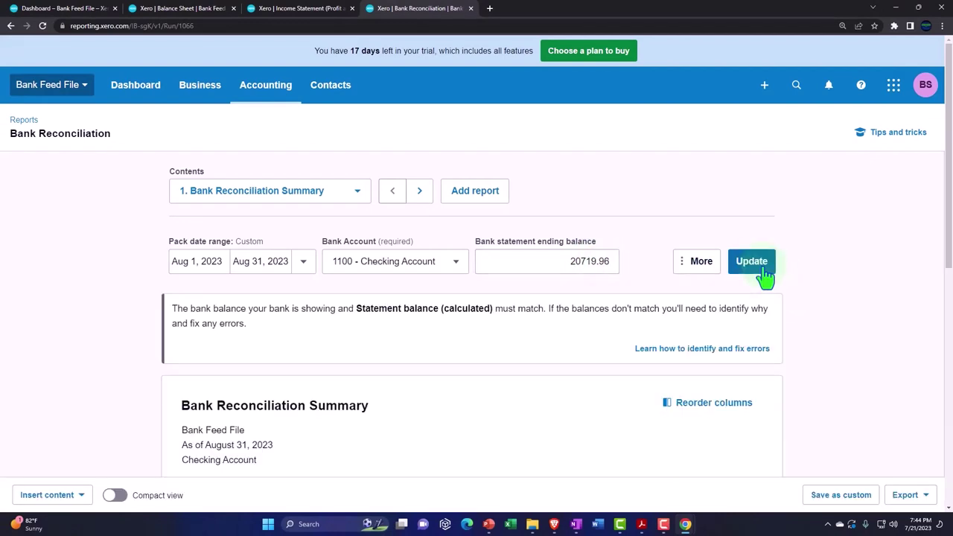
scroll(761, 276, "down", 3)
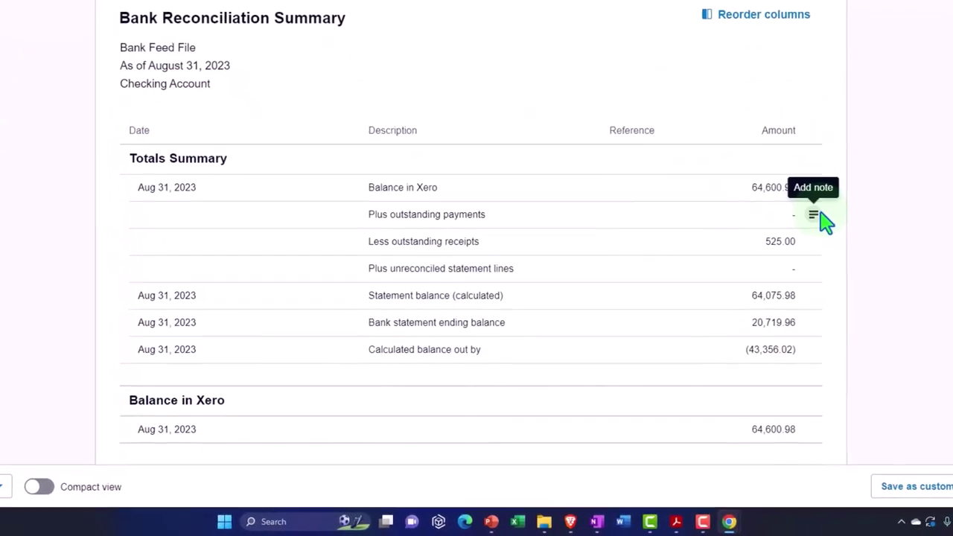
scroll(863, 292, "up", 4)
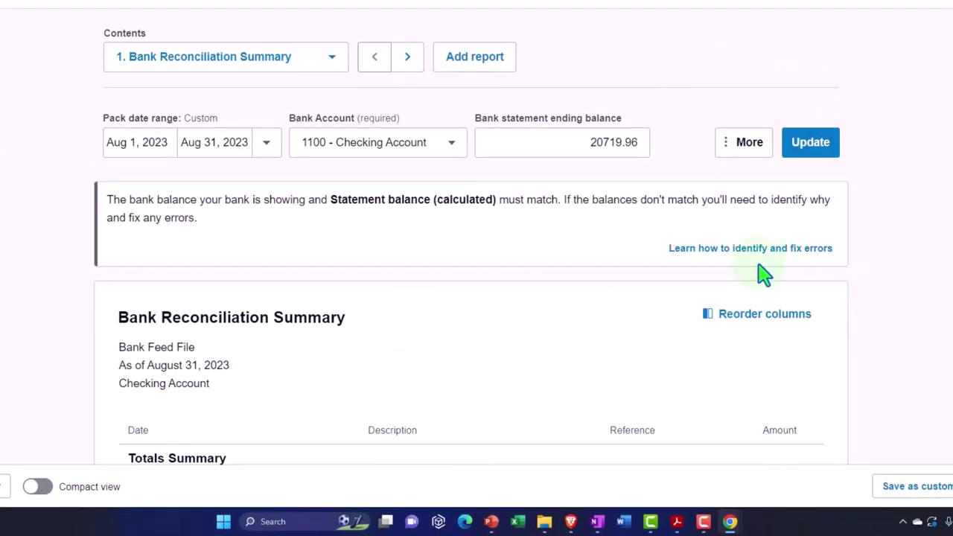
Set the start of the pack date range to Aug 1, 2022
left_click(159, 142)
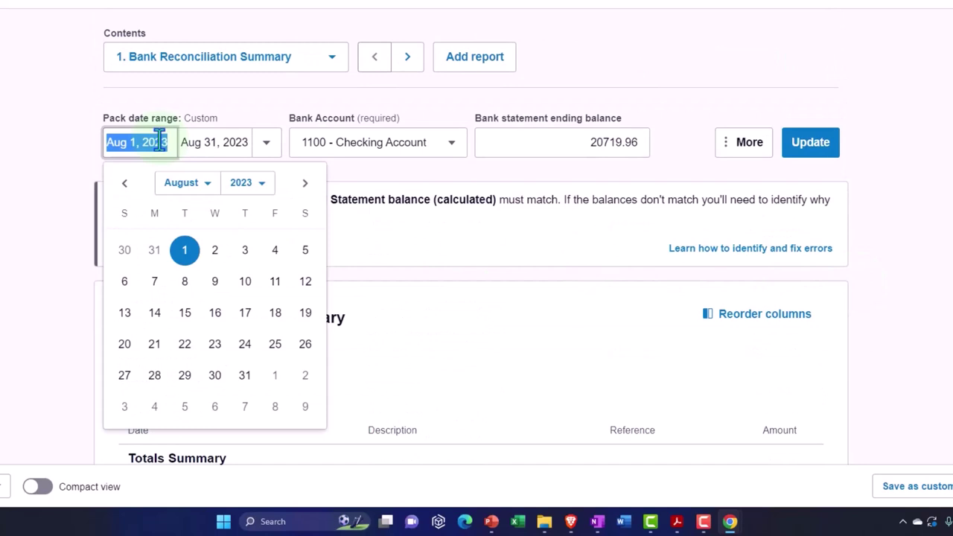
left_click(254, 187)
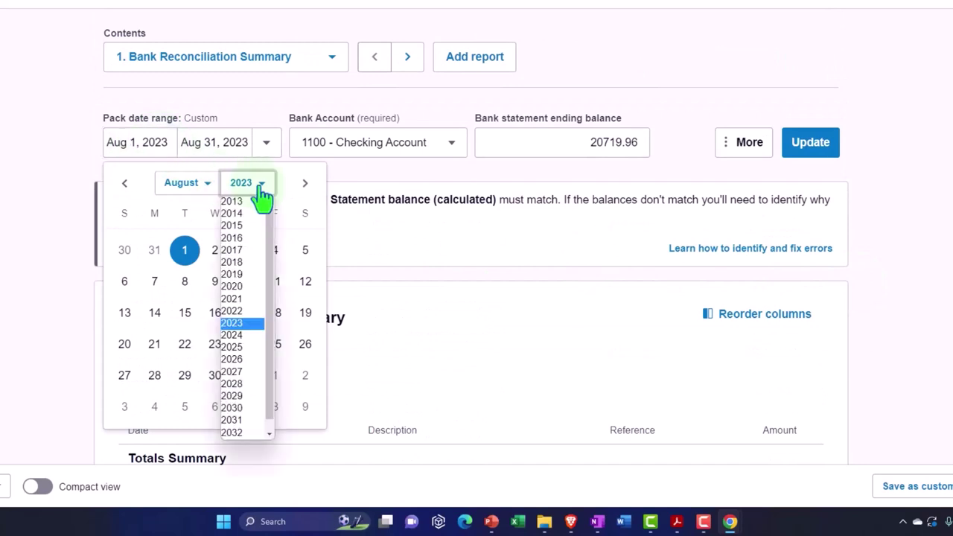
left_click(242, 311)
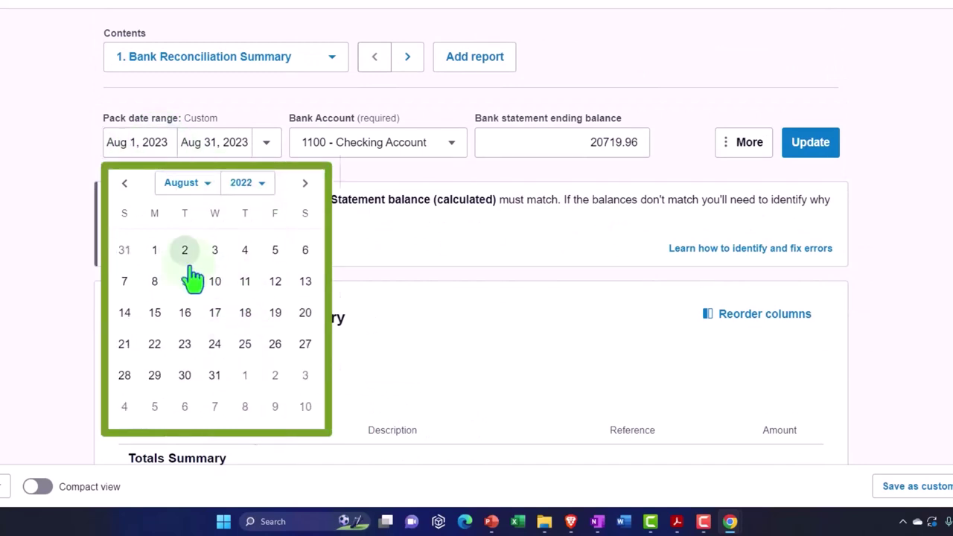
left_click(156, 252)
Set the end of the pack date range to Aug 31, 2022 and update the report
left_click(217, 143)
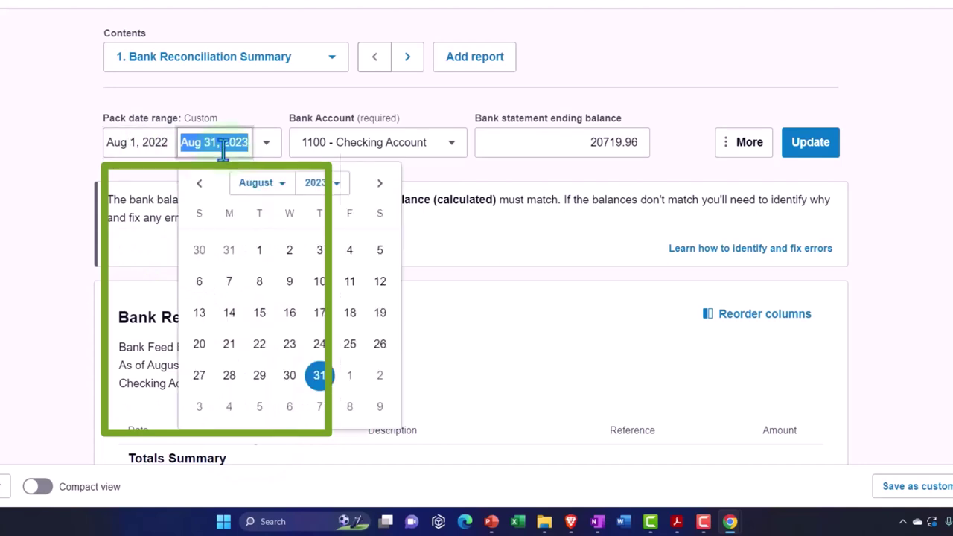
left_click(316, 183)
left_click(316, 309)
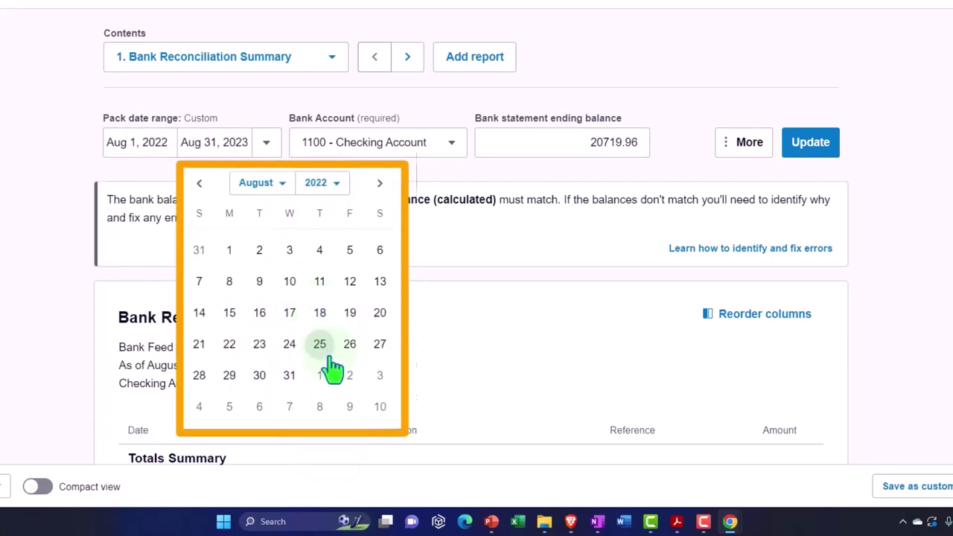
left_click(296, 380)
left_click(803, 149)
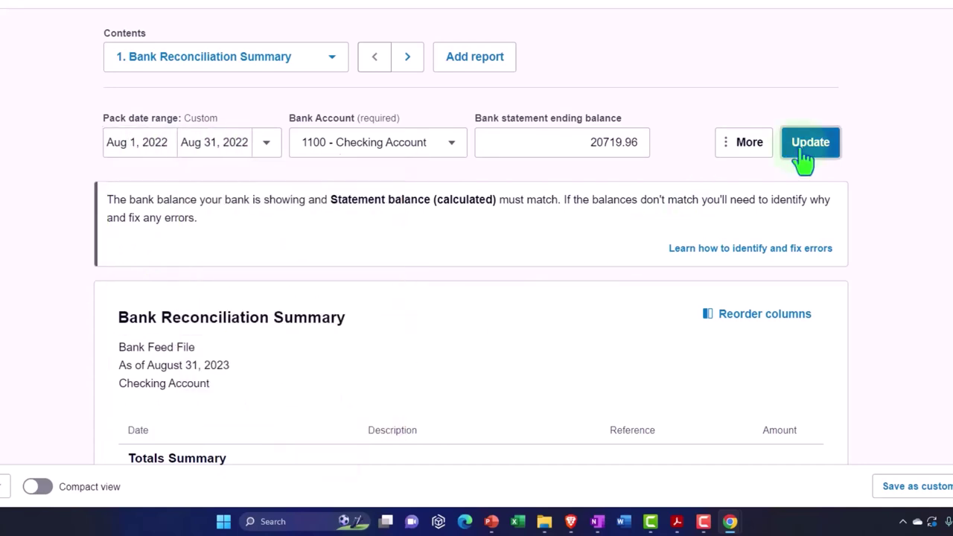
Compare the reconciliation summary's balances with the Balance Sheet's checking account balance for Aug 31, 2022
scroll(822, 203, "down", 5)
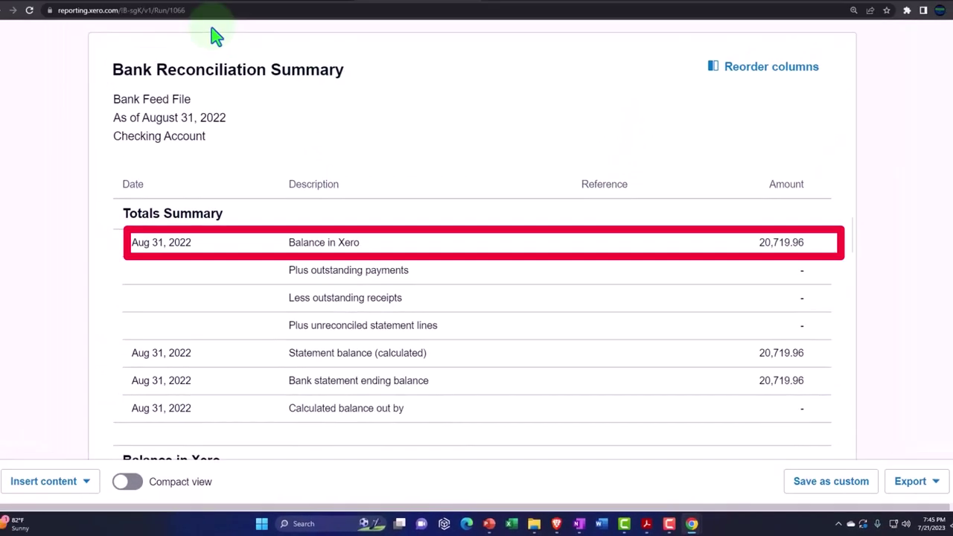
left_click(174, 0)
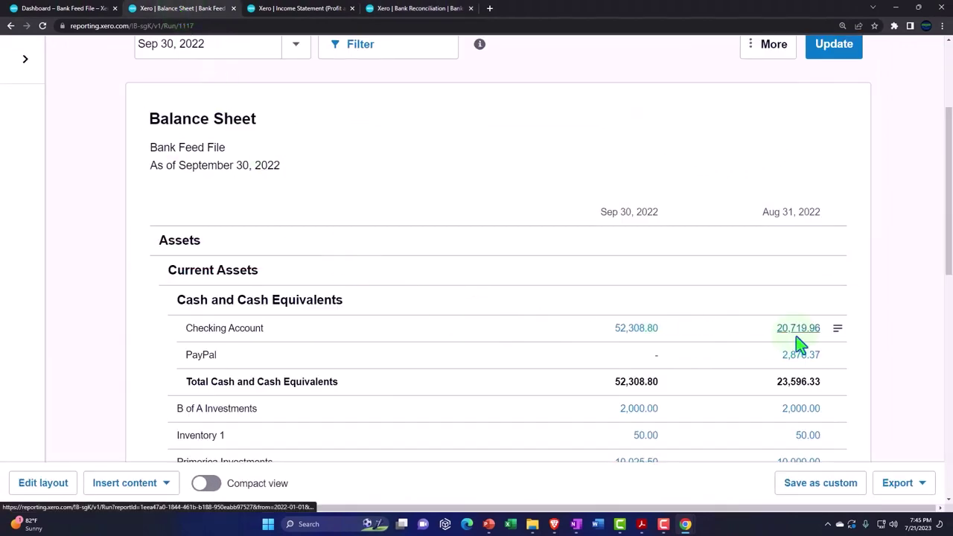
left_click(415, 8)
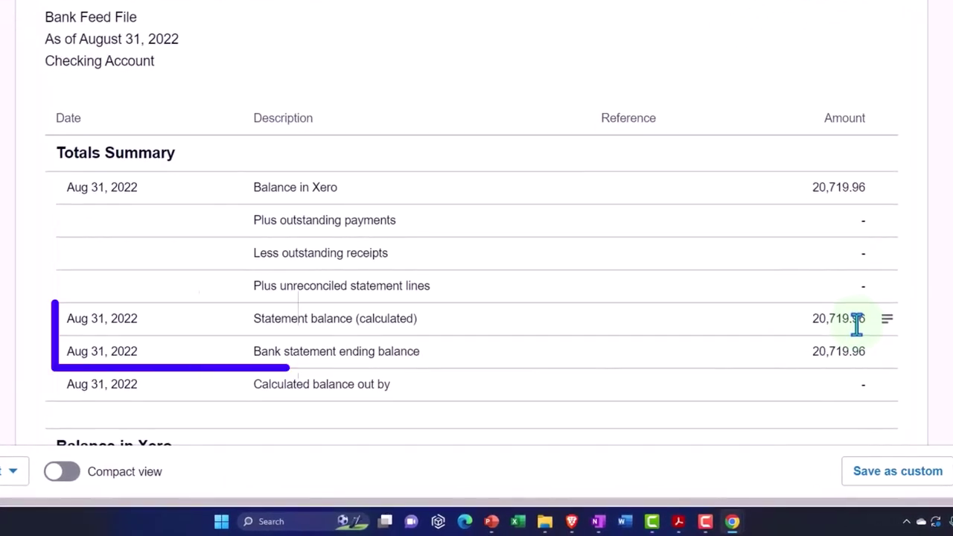
scroll(856, 322, "down", 2)
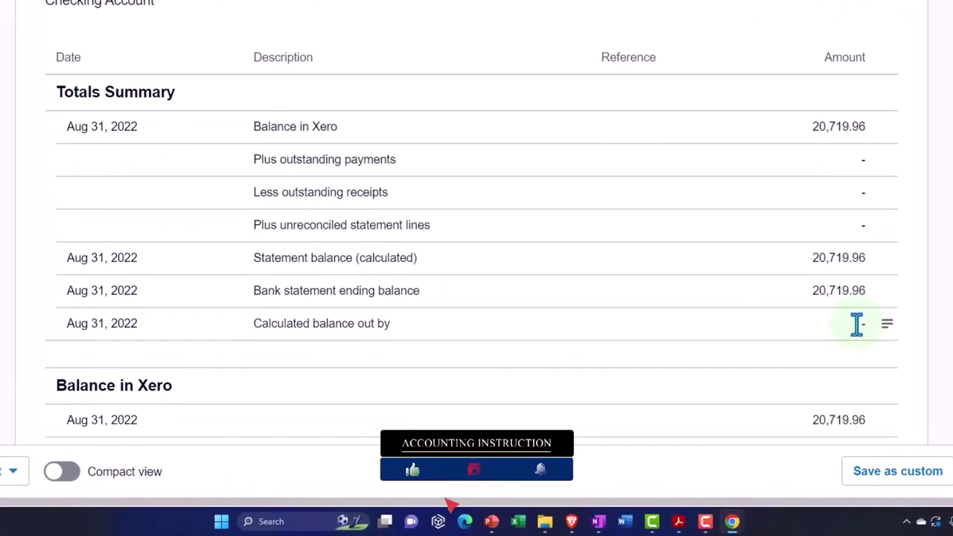
Switch to the August bank statement in Acrobat Reader to check its 8/31 balance against the reconciliation summary, and return to Xero
mouse_move(680, 521)
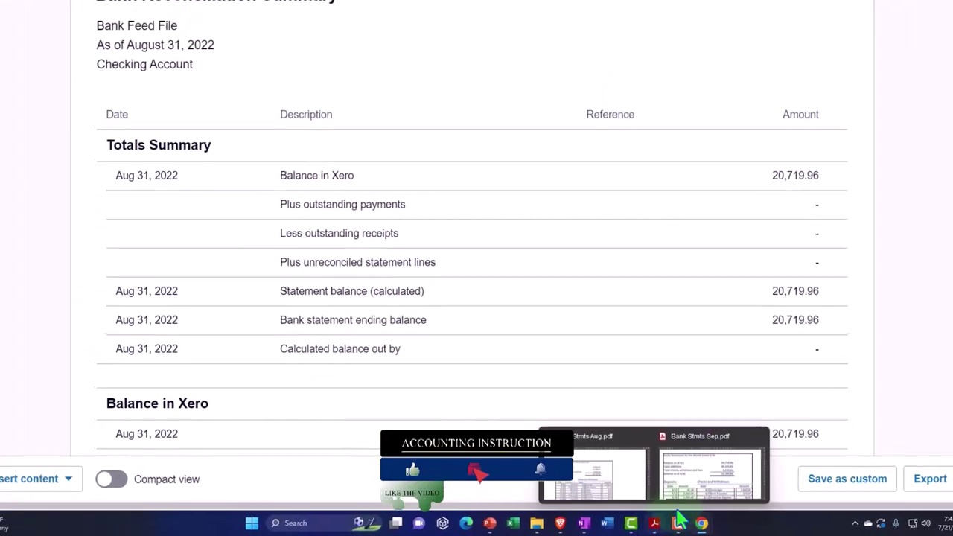
mouse_move(600, 491)
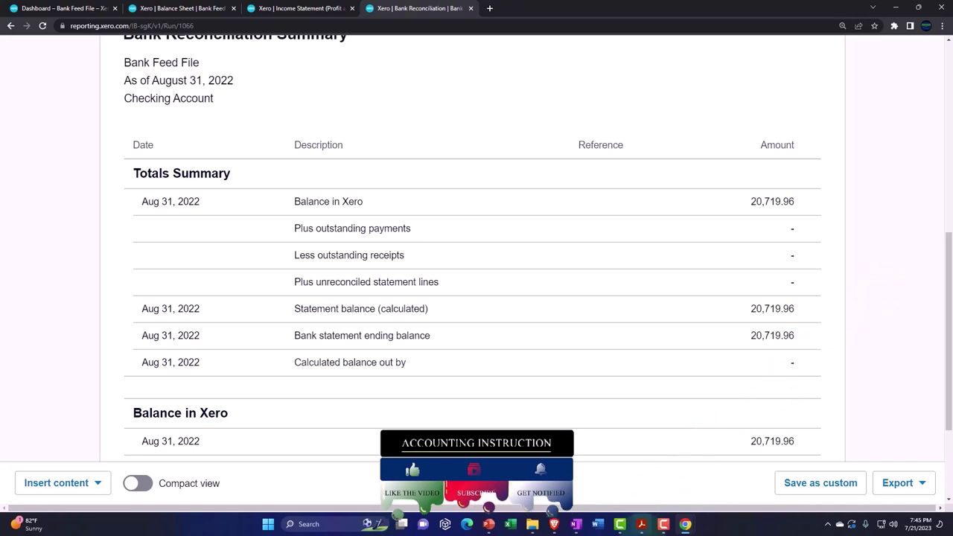
mouse_move(641, 523)
left_click(643, 486)
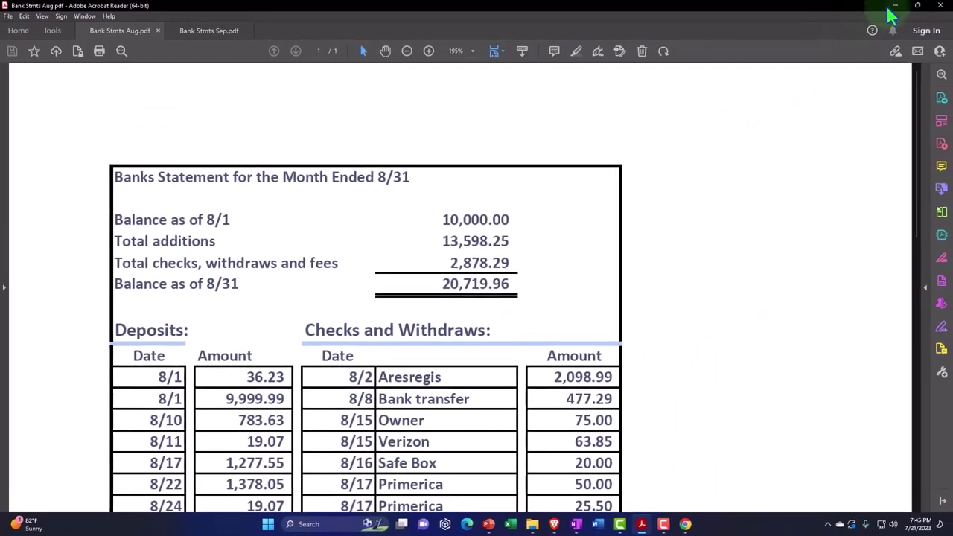
left_click(895, 6)
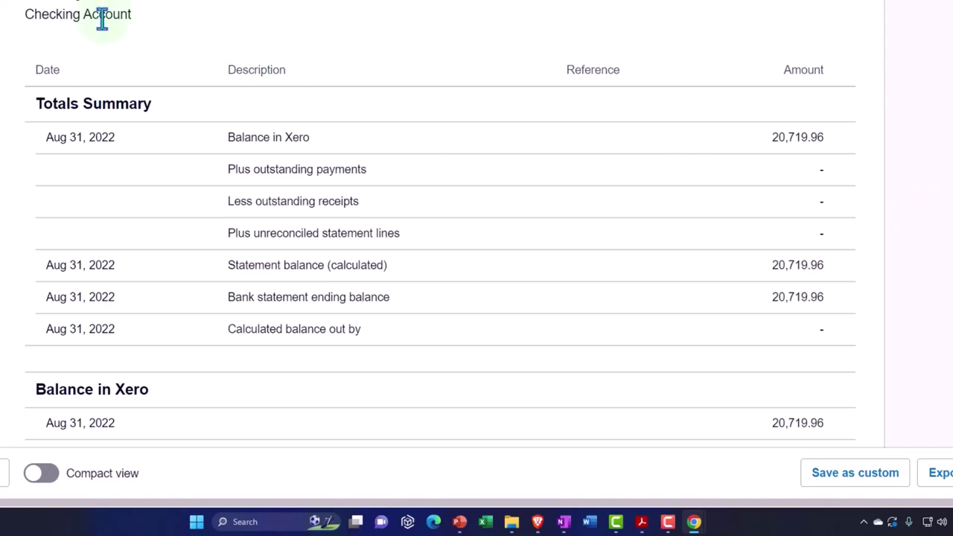
Switch to Acrobat Reader and compare the September bank statement's 9/1 balance with the August statement's 8/31 ending balance
mouse_move(643, 523)
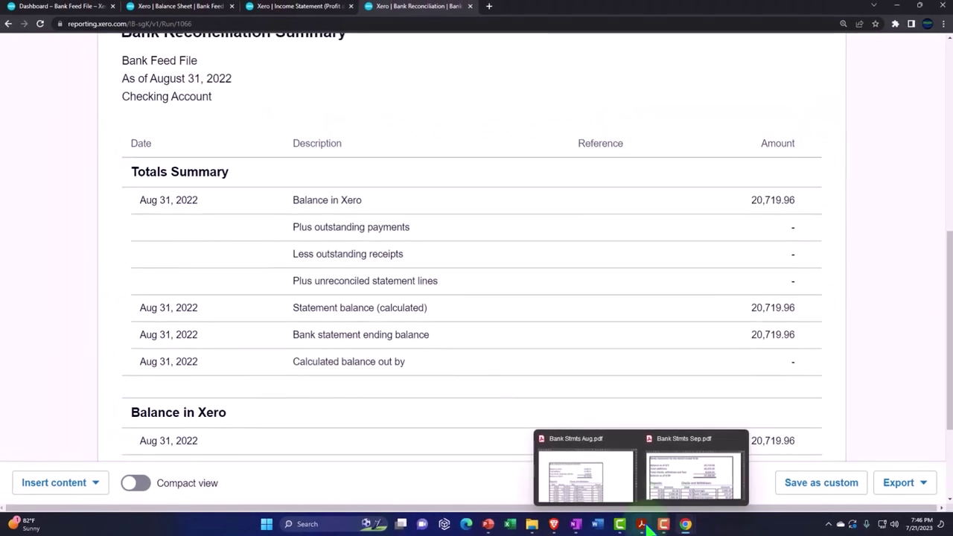
left_click(681, 469)
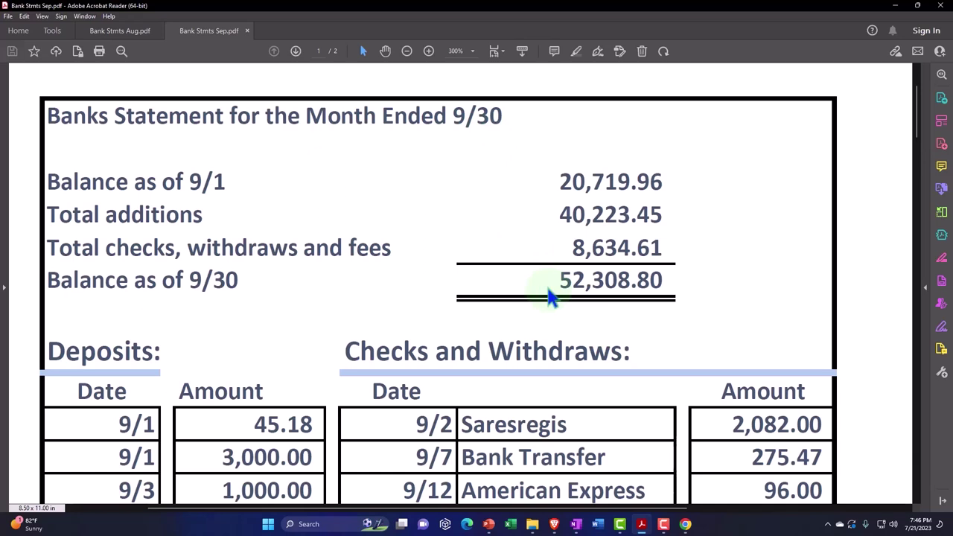
left_click_drag(641, 323, 573, 249)
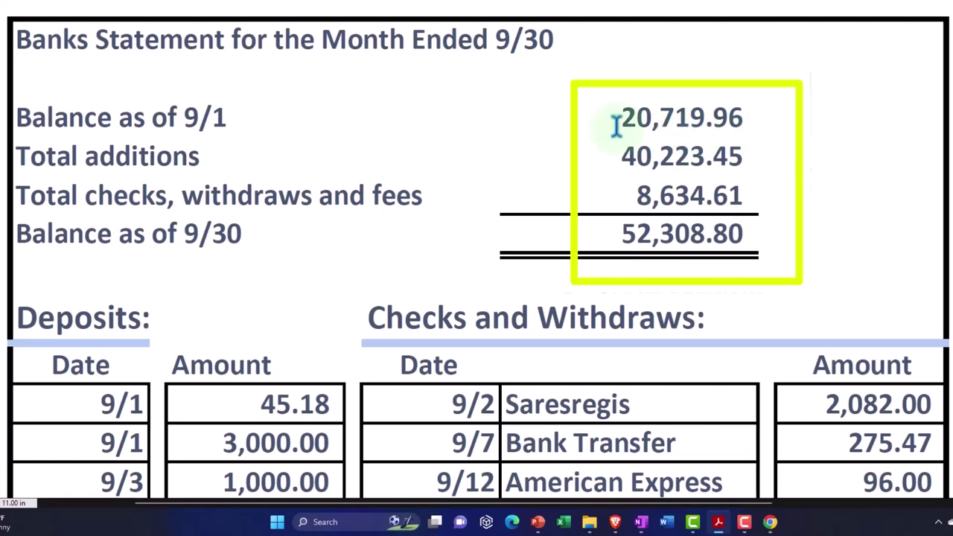
left_click_drag(625, 117, 756, 115)
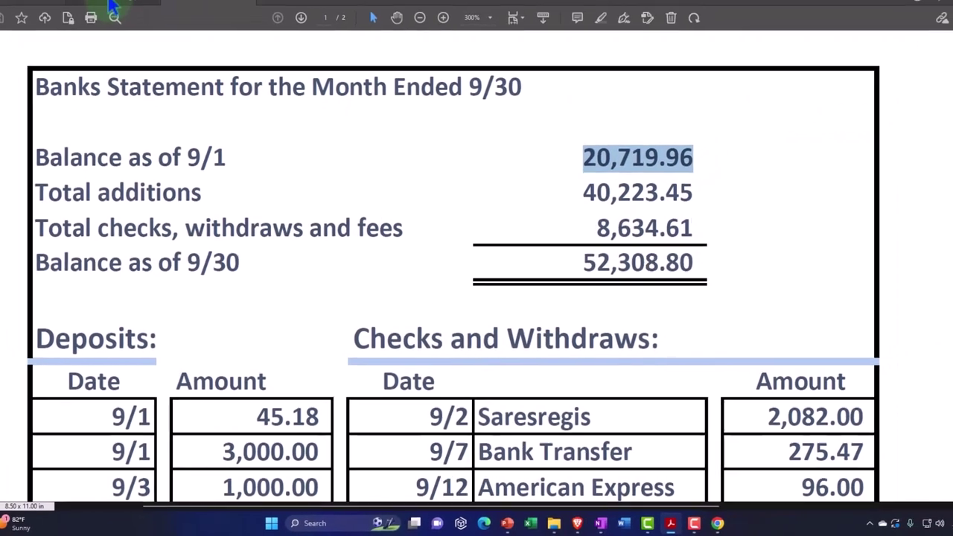
left_click(115, 25)
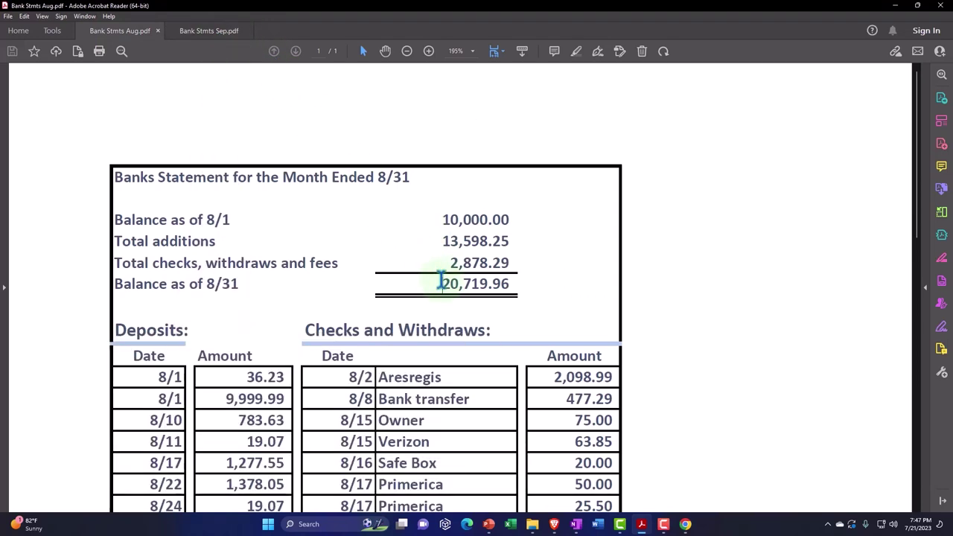
left_click_drag(441, 282, 509, 284)
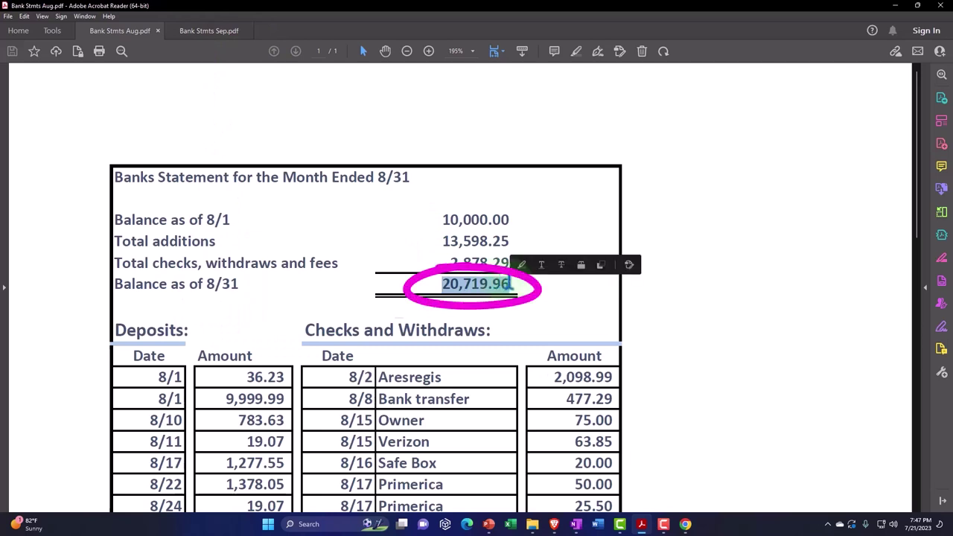
left_click(206, 31)
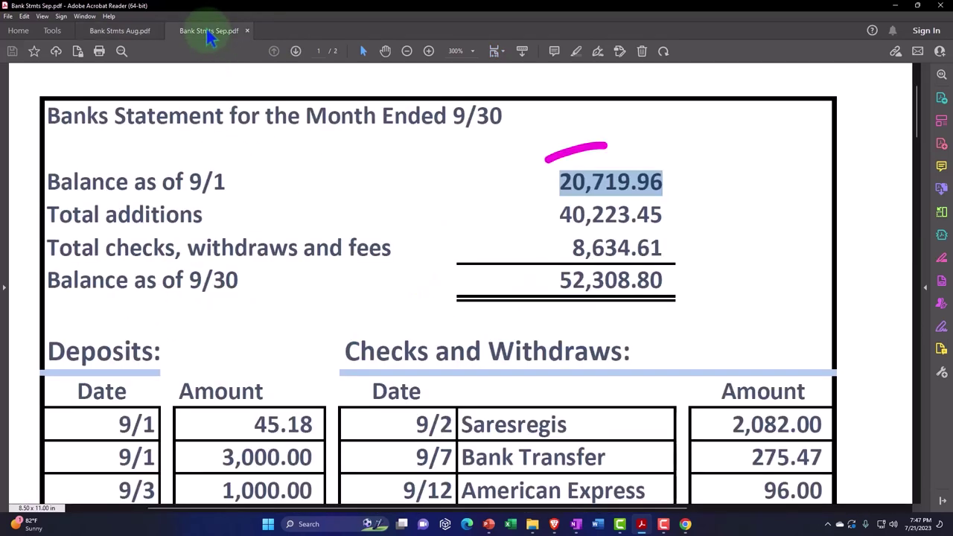
left_click(559, 177)
left_click_drag(559, 177, 670, 173)
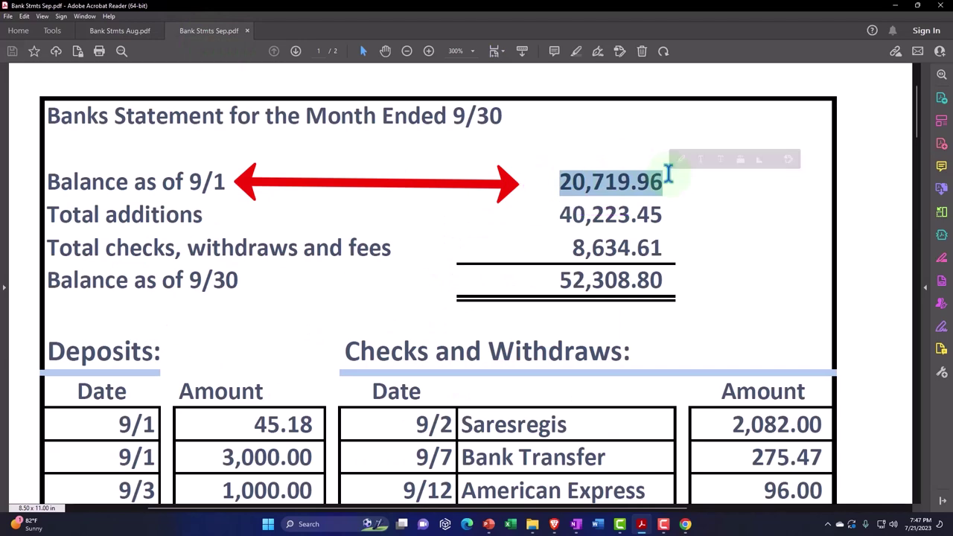
Review the September statement's total additions, total withdrawals and 9/30 ending balance, and return to Xero
left_click_drag(560, 213, 642, 210)
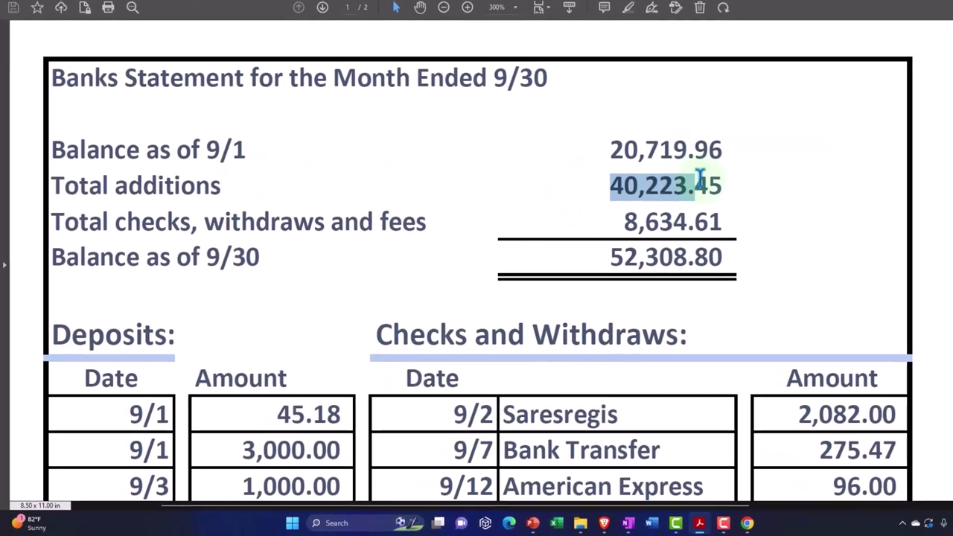
left_click_drag(700, 178, 720, 180)
left_click_drag(625, 214, 735, 217)
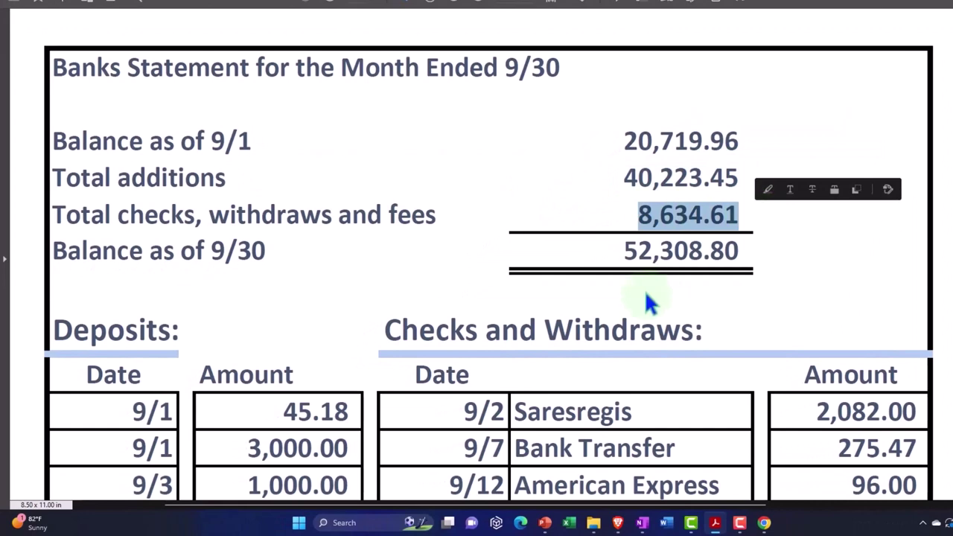
scroll(646, 302, "down", 3)
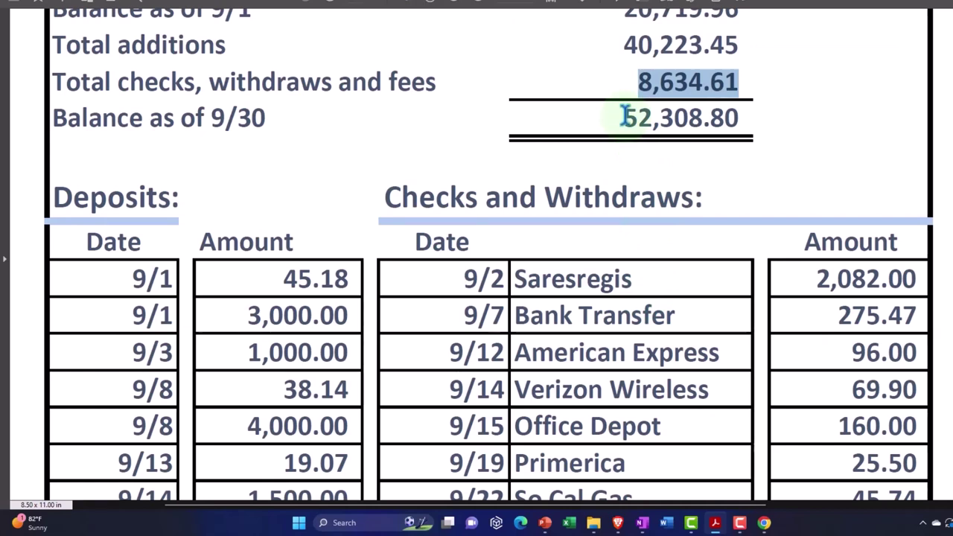
left_click_drag(623, 117, 741, 118)
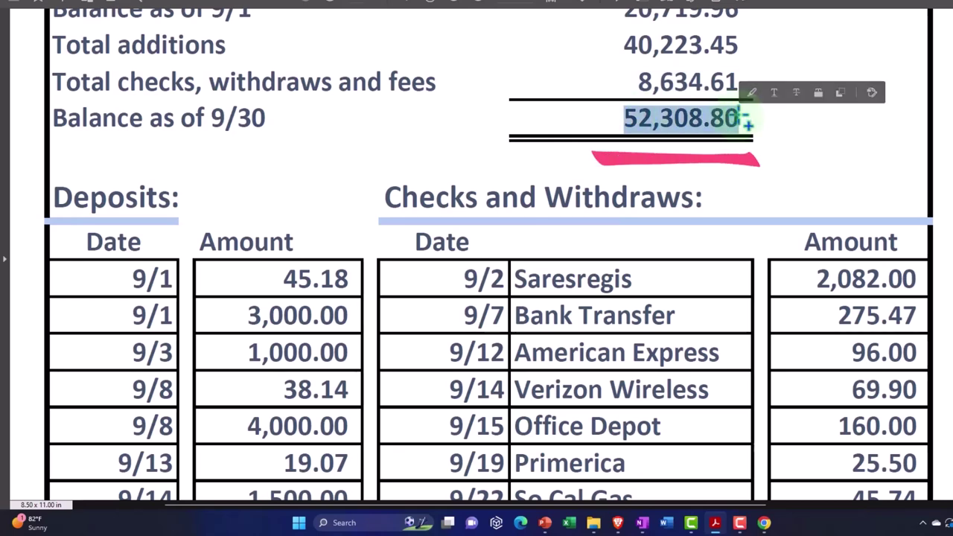
scroll(738, 119, "up", 2)
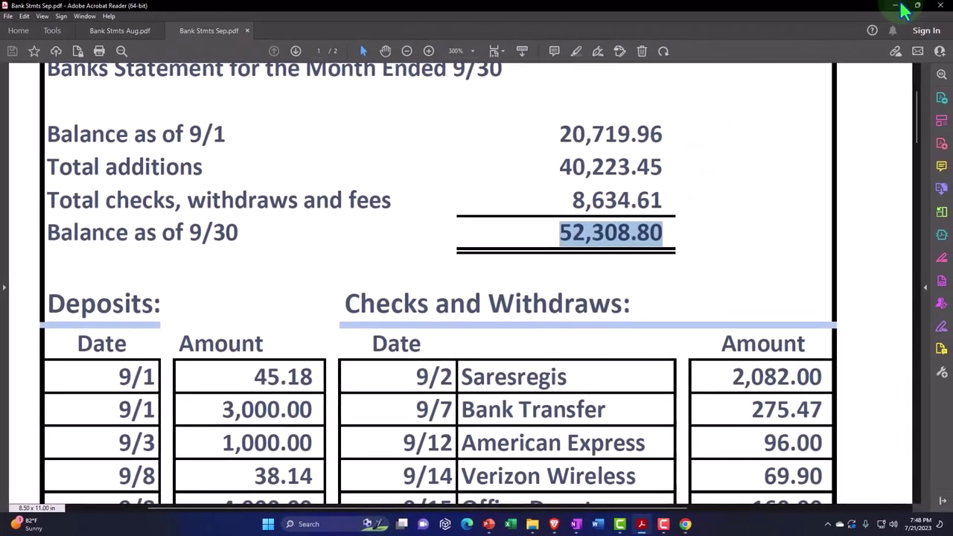
left_click(904, 5)
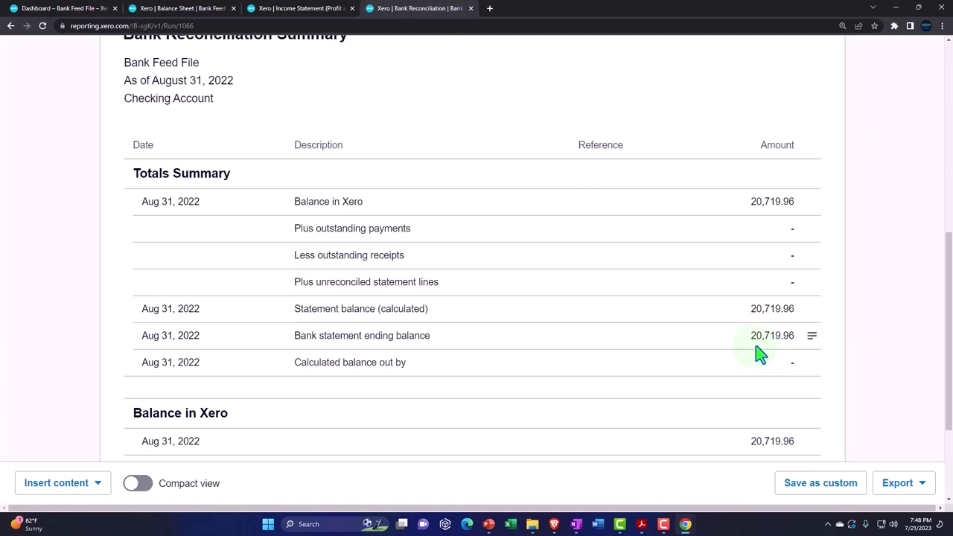
Open a duplicate of the Bank Reconciliation report in another browser tab
scroll(759, 354, "up", 2)
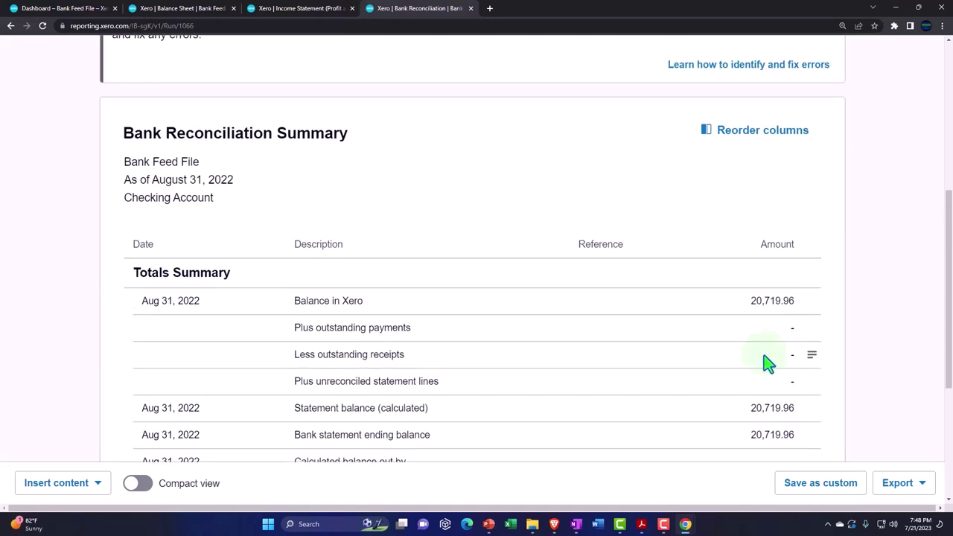
right_click(432, 15)
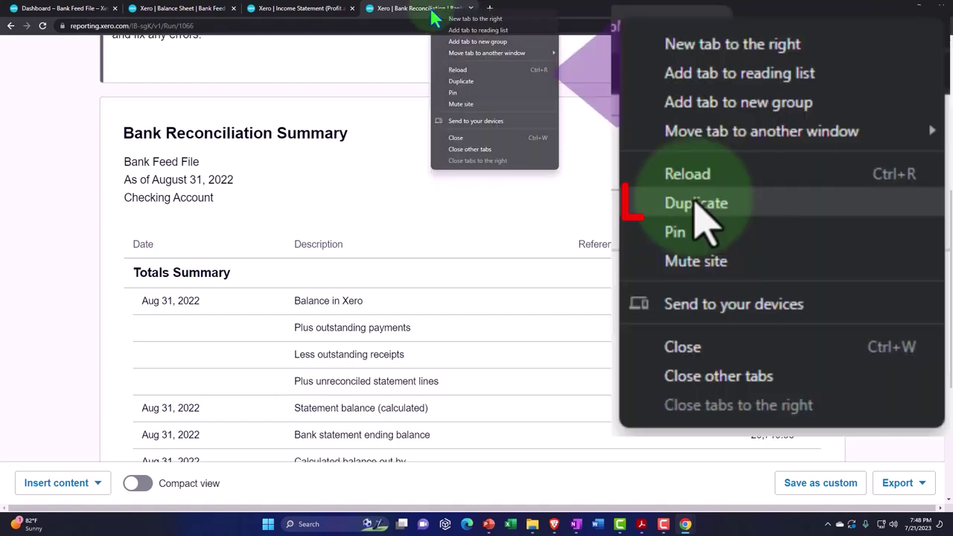
left_click(456, 82)
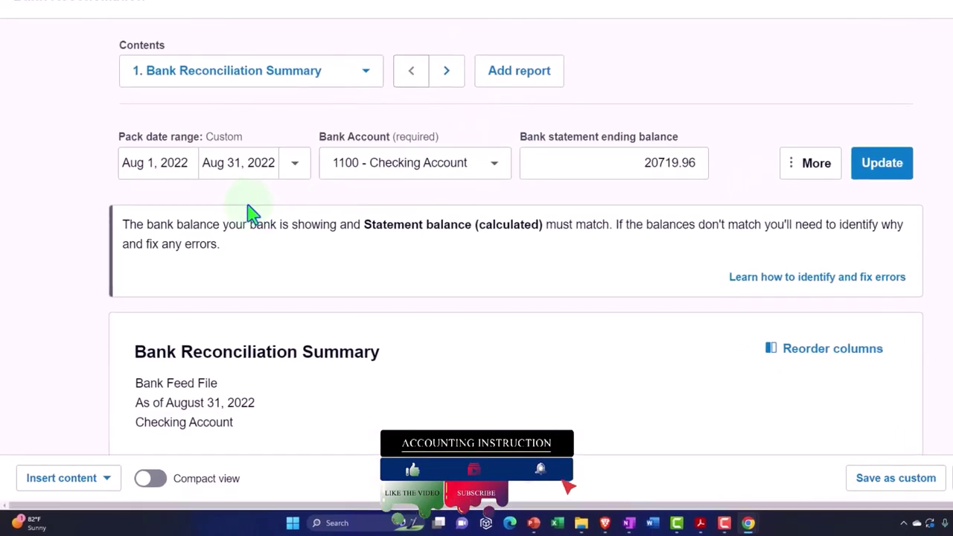
Set the duplicated report's pack date range to Sep 1, 2022 through Sep 30, 2022
left_click(186, 167)
left_click(222, 213)
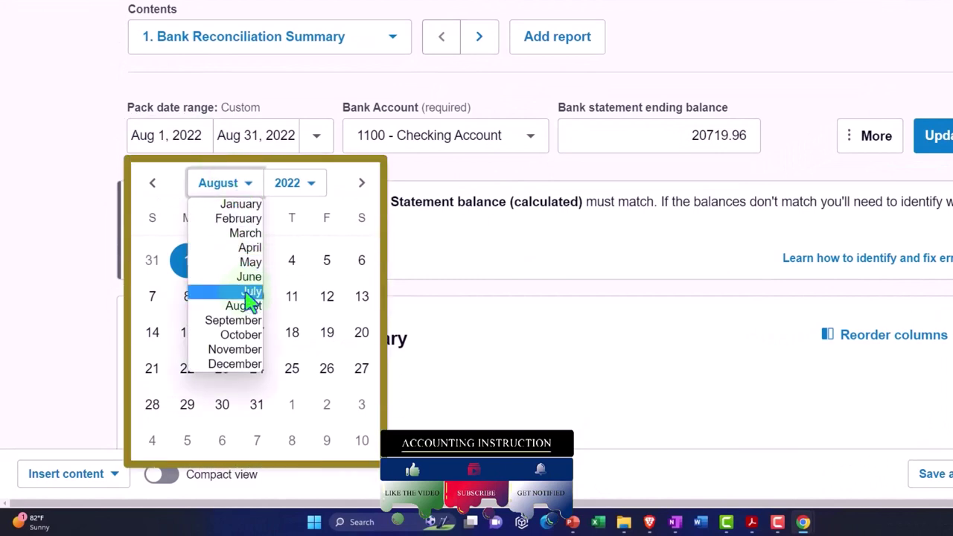
left_click(247, 322)
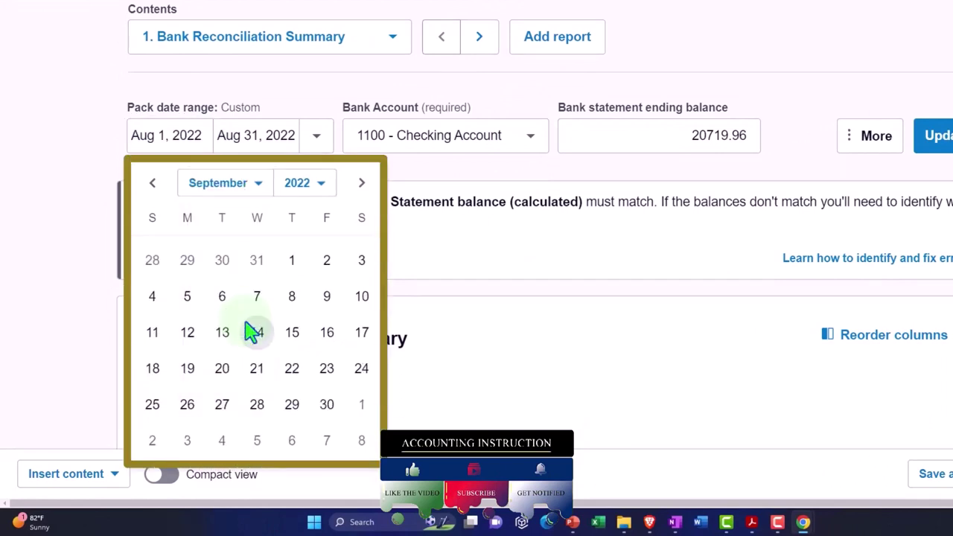
left_click(289, 262)
left_click(315, 180)
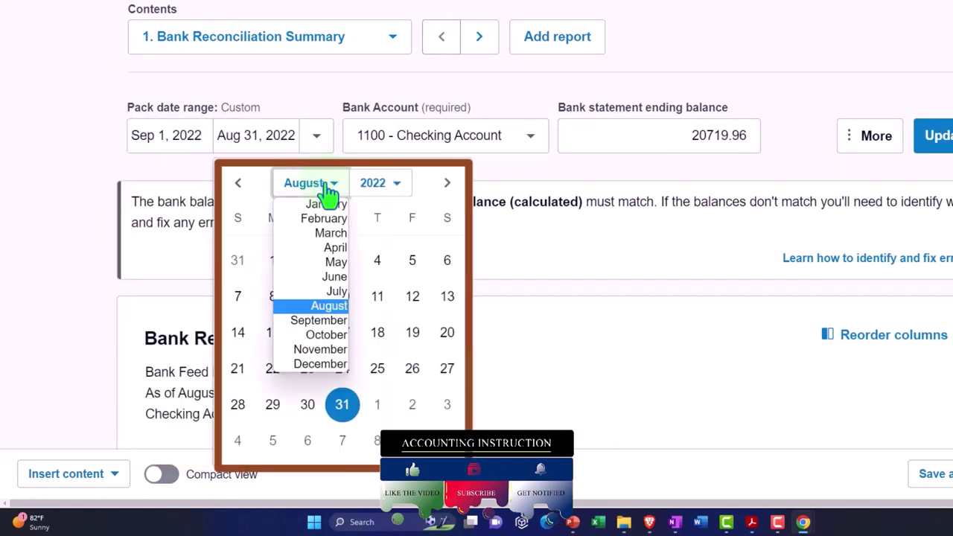
left_click(312, 323)
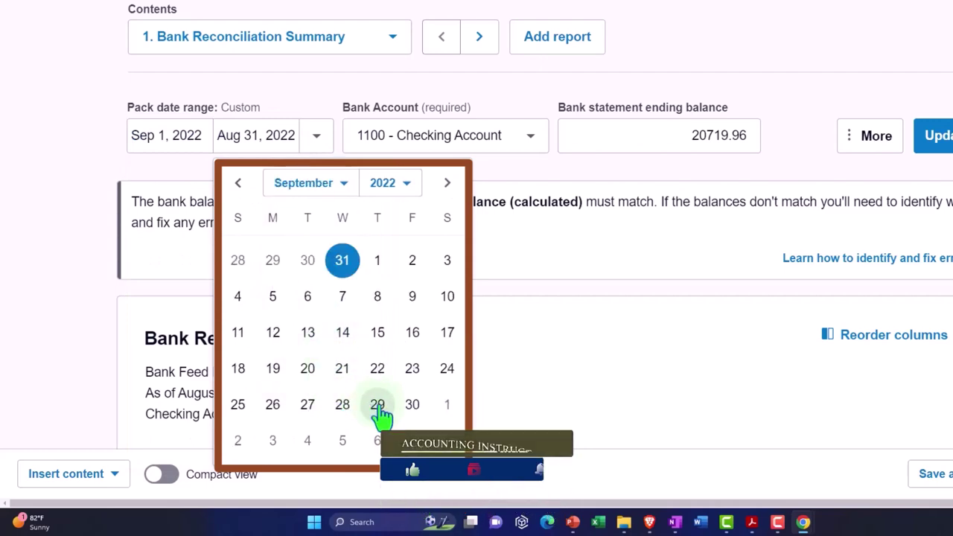
left_click(408, 414)
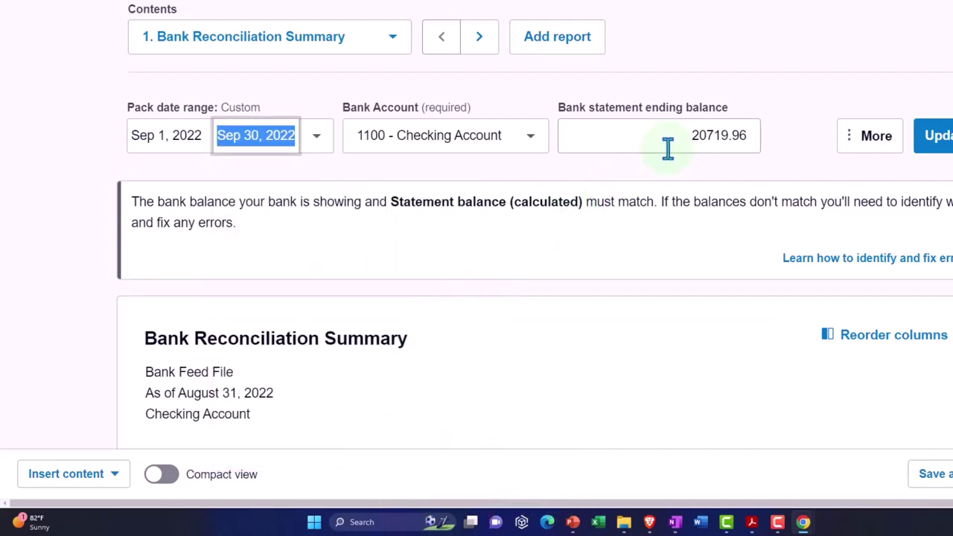
Enter the September statement's 52308.80 as the bank statement ending balance in Xero, update the report and check its totals summary
double_click(715, 141)
mouse_move(749, 529)
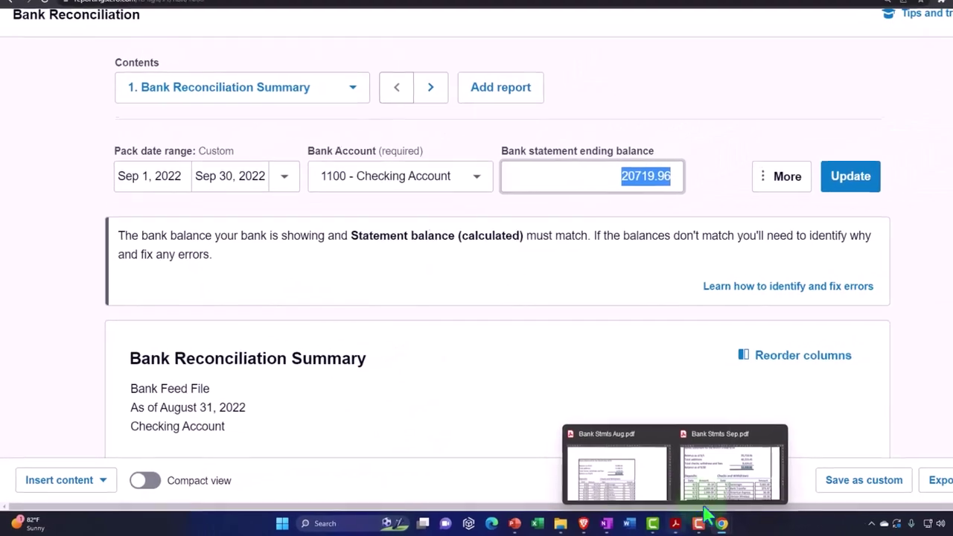
left_click(789, 470)
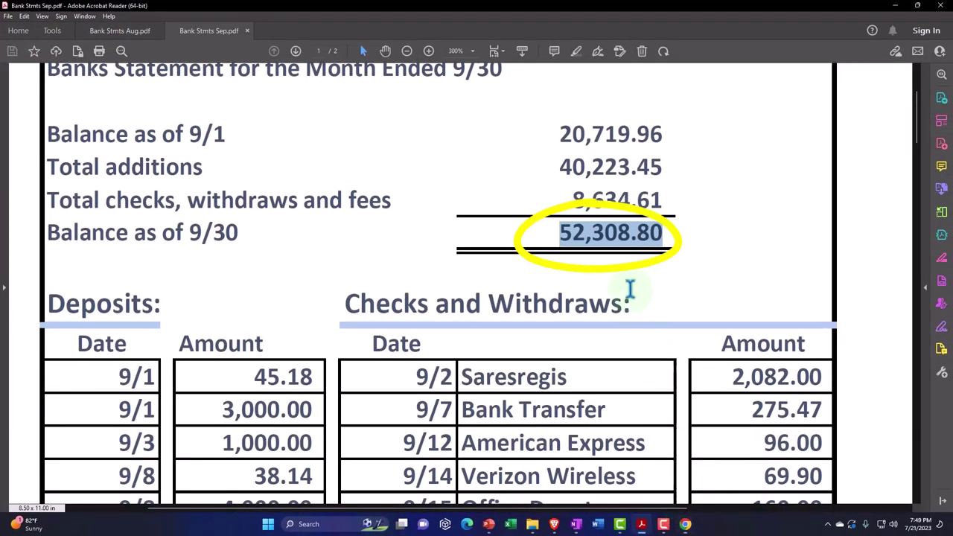
left_click(903, 6)
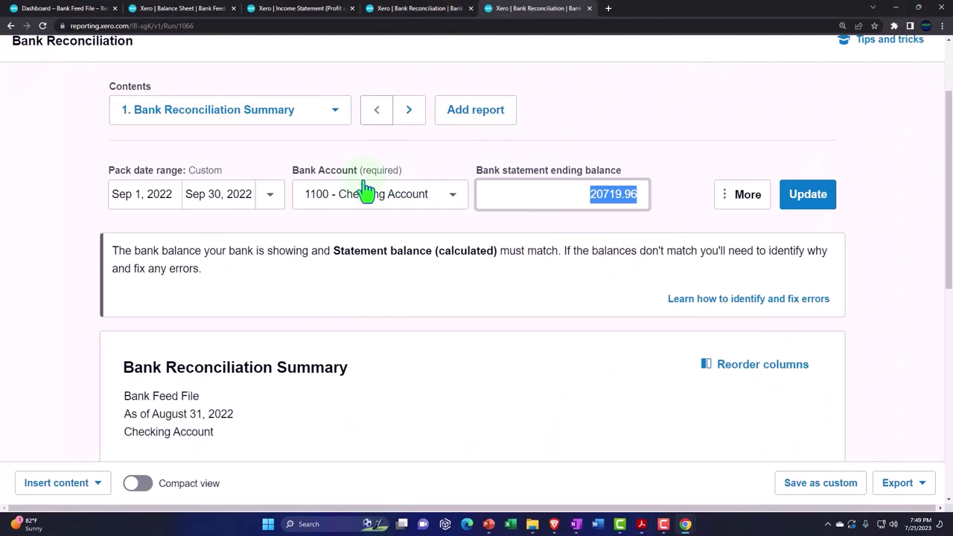
type("52308.80")
key("Tab")
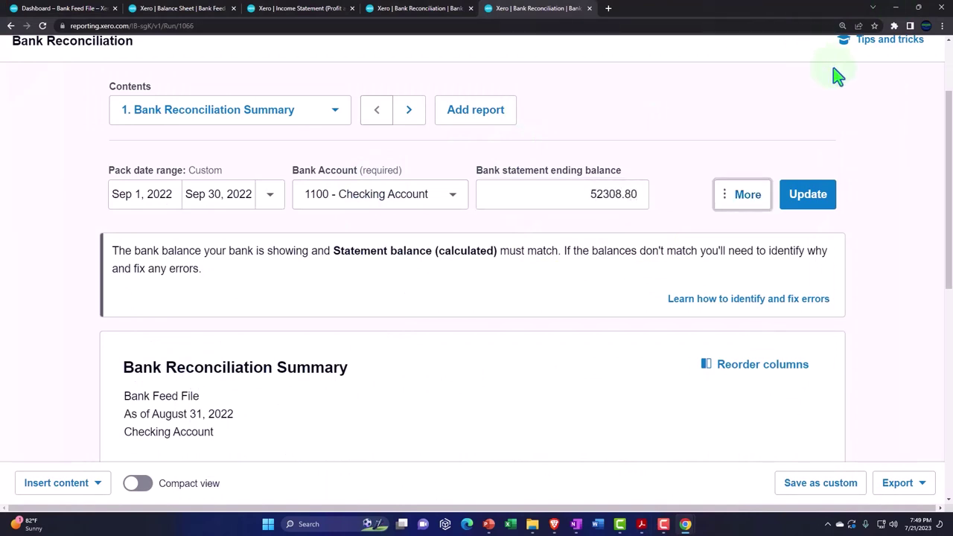
left_click(830, 206)
scroll(831, 208, "down", 3)
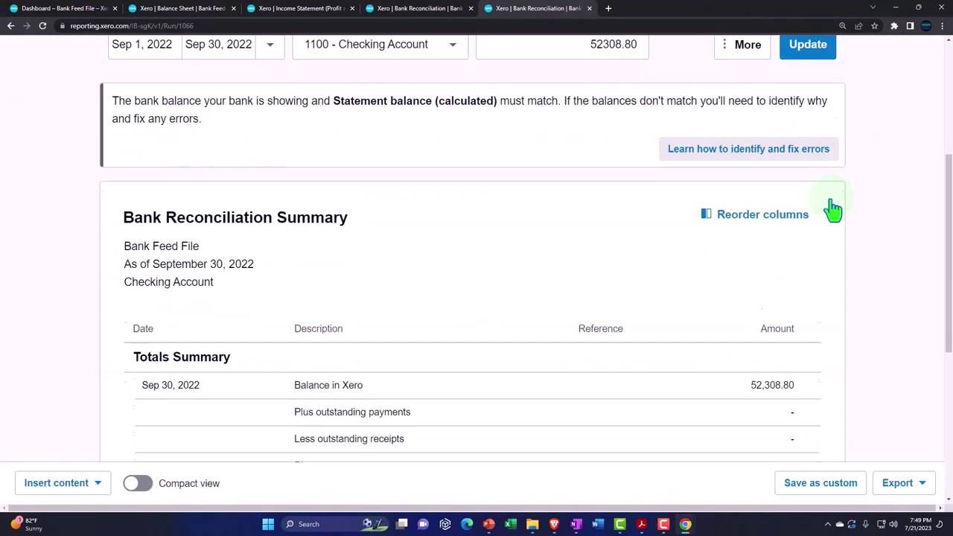
scroll(832, 209, "down", 3)
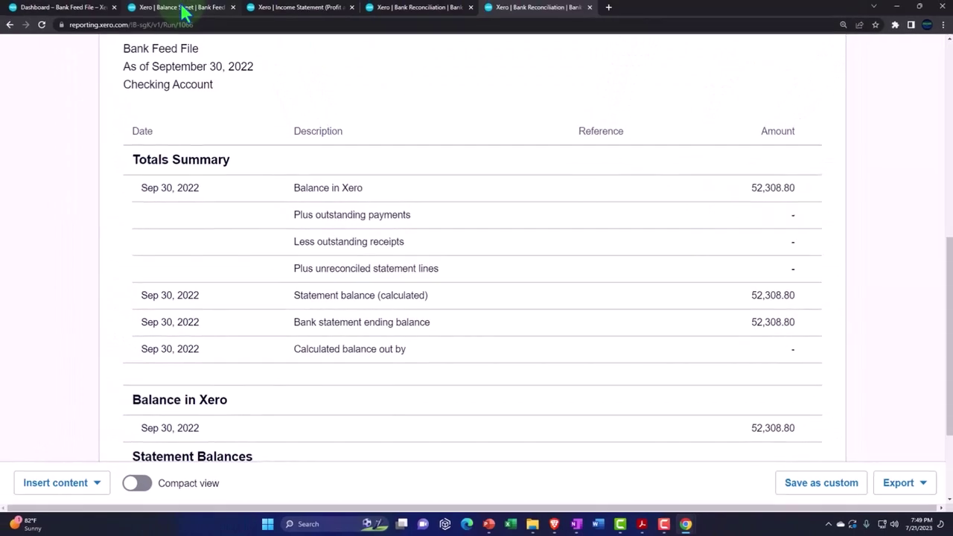
Compare the September reconciliation summary with the Balance Sheet's Sep 30, 2022 checking balance and the September bank statement in Acrobat Reader
left_click(183, 8)
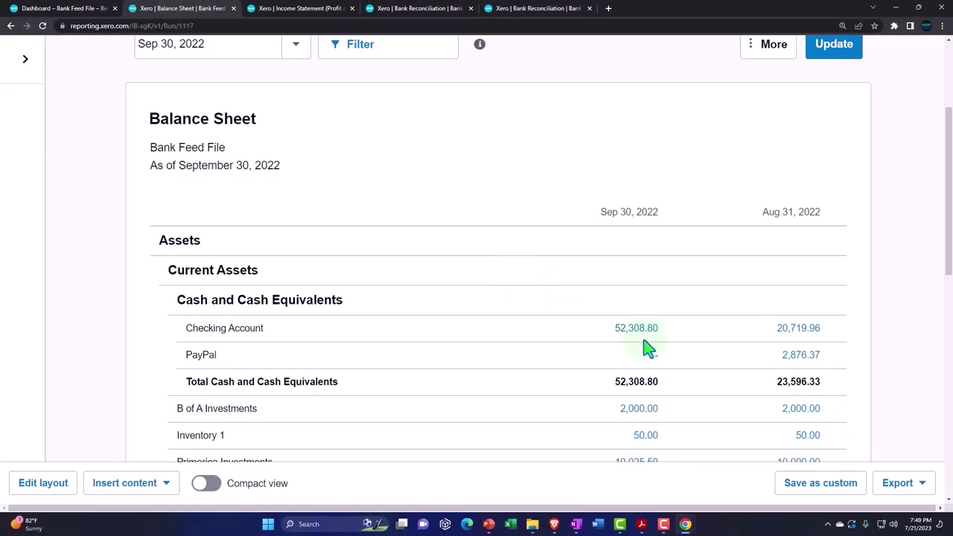
left_click(530, 8)
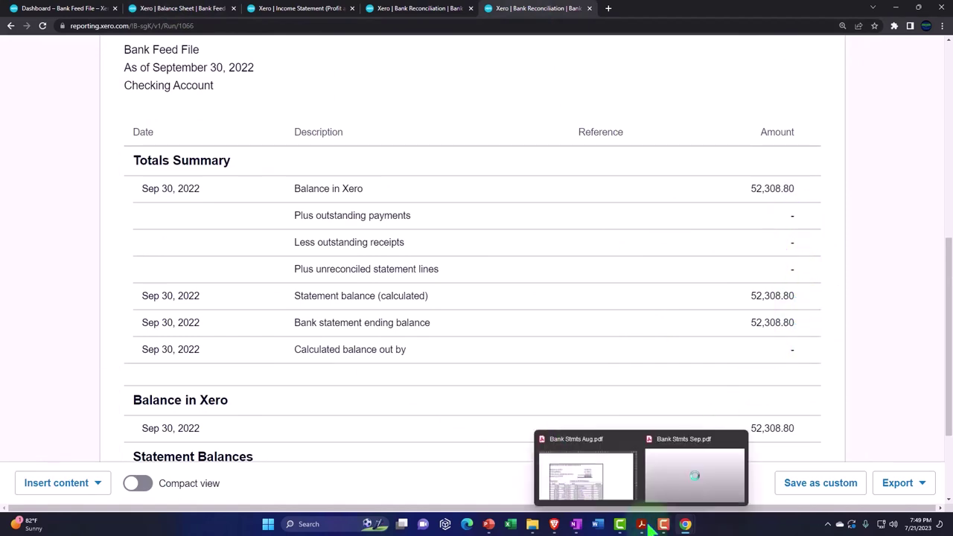
left_click(665, 485)
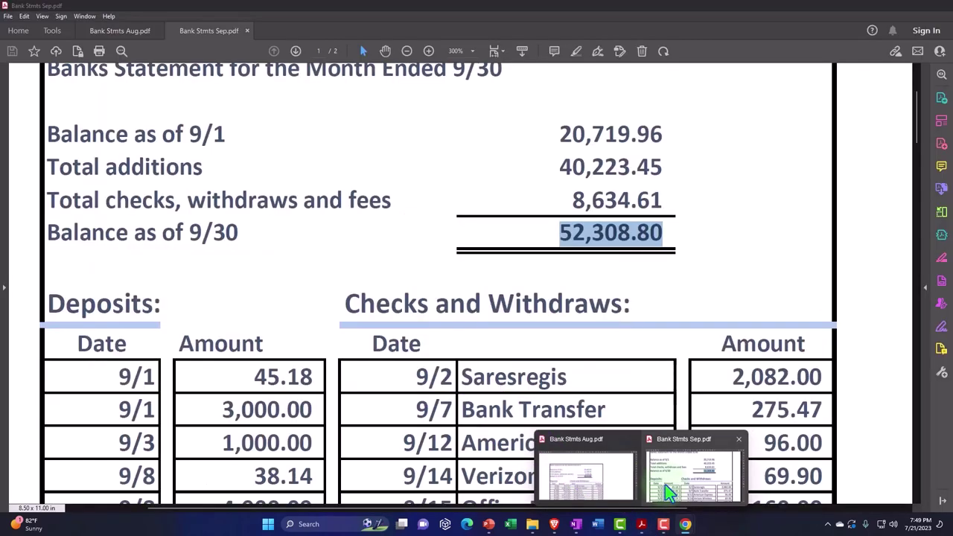
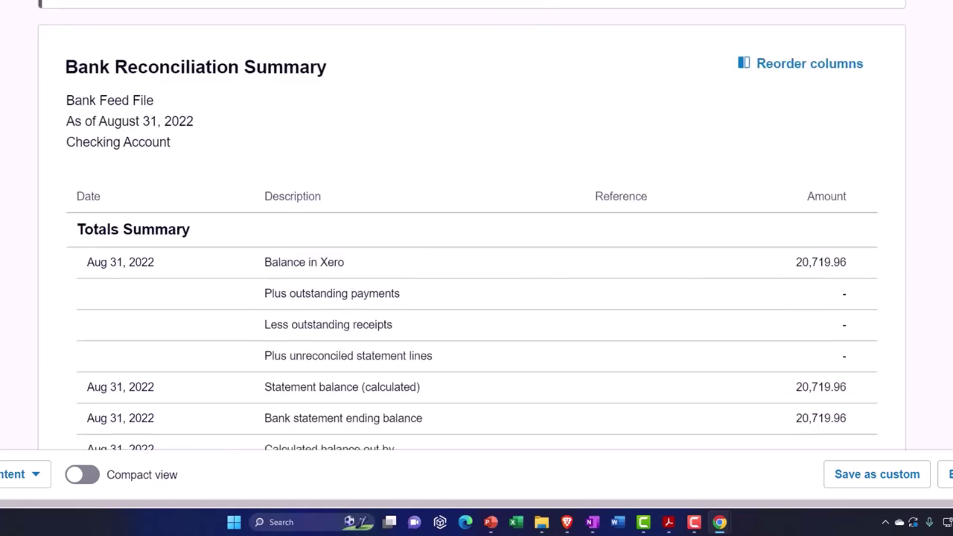
Compare the August reconciliation summary with the September statement's 9/1 balance, total additions and total withdrawals in Acrobat Reader, and return to Xero
scroll(552, 246, "down", 1)
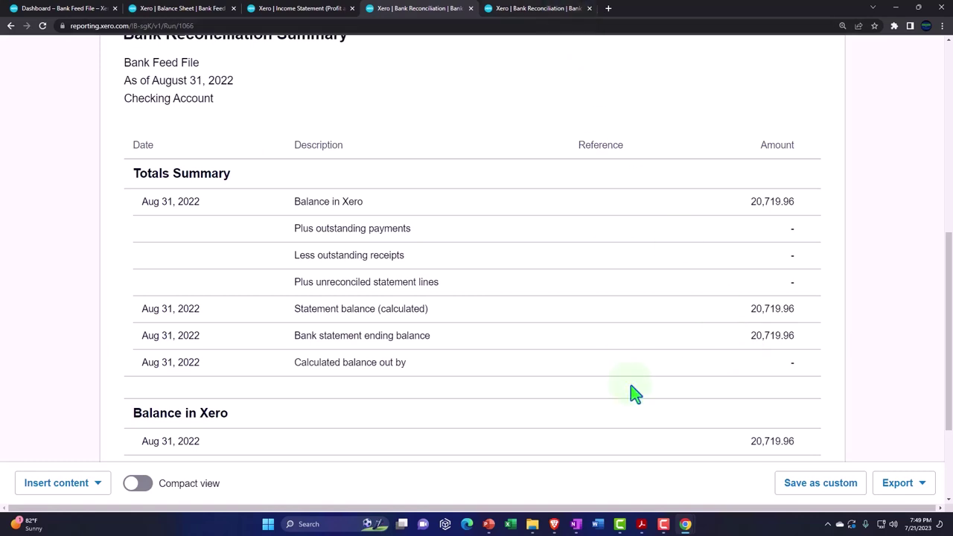
mouse_move(641, 524)
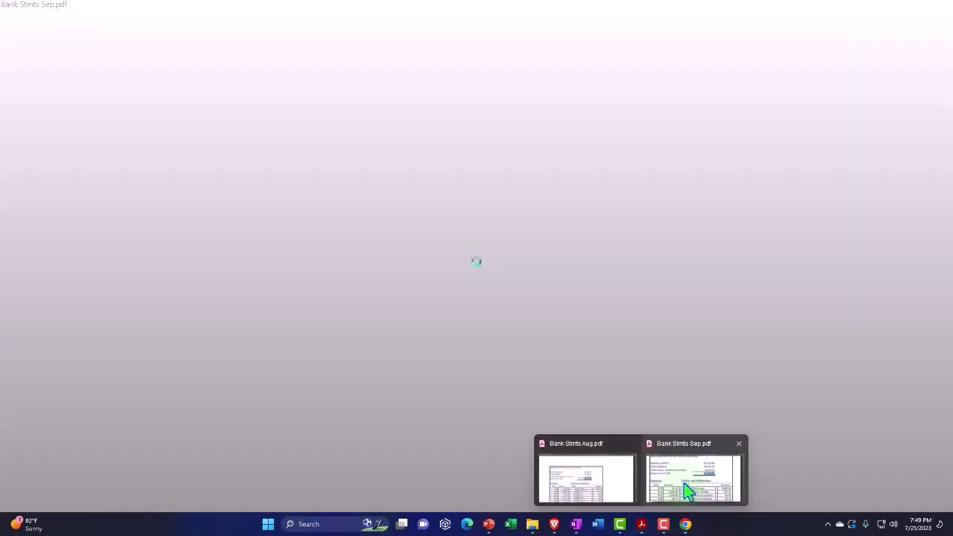
left_click(685, 488)
left_click_drag(567, 125, 669, 125)
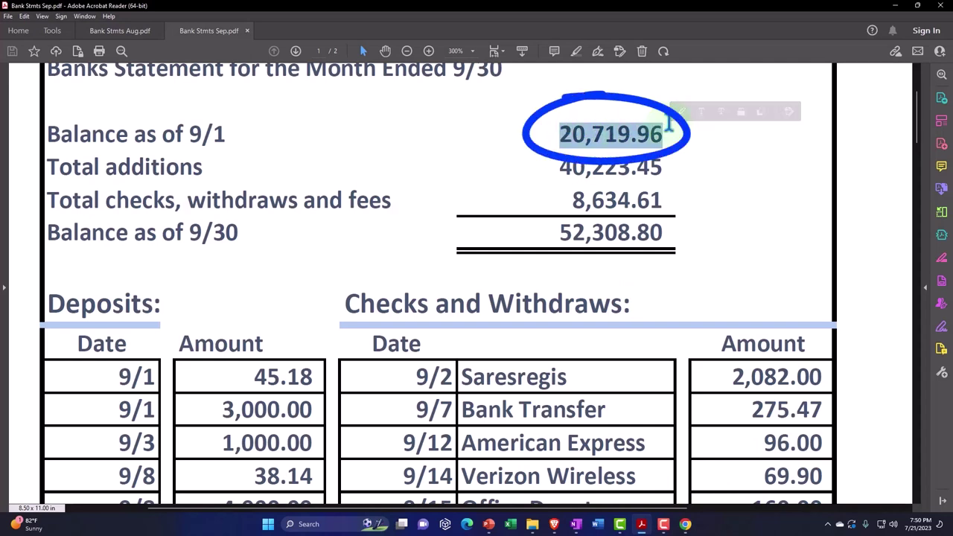
left_click(567, 164)
left_click_drag(564, 165, 655, 155)
left_click(577, 198)
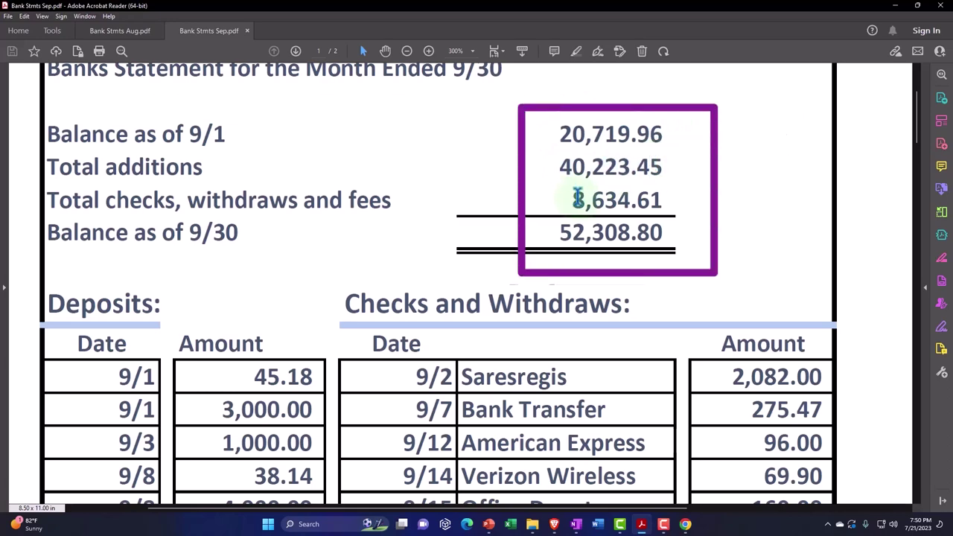
left_click_drag(577, 198, 668, 200)
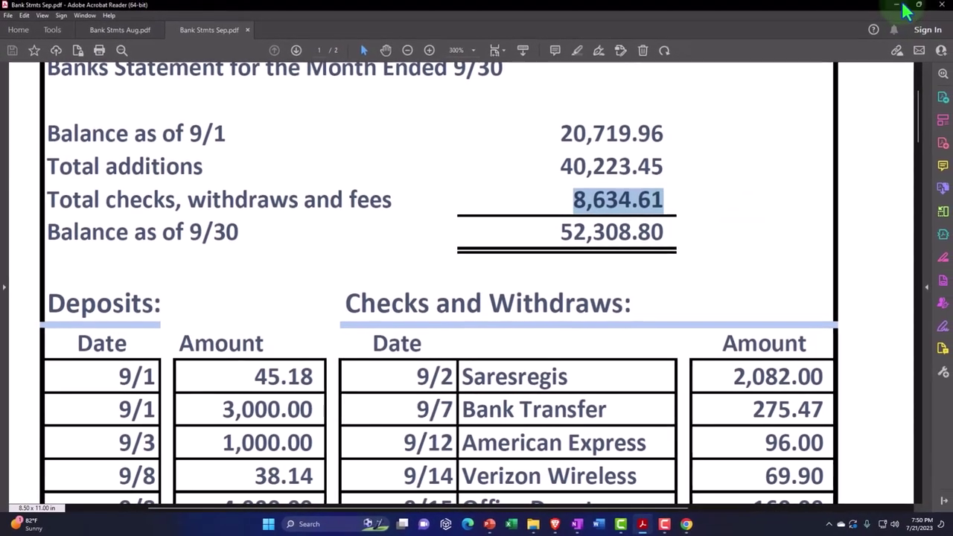
left_click(897, 5)
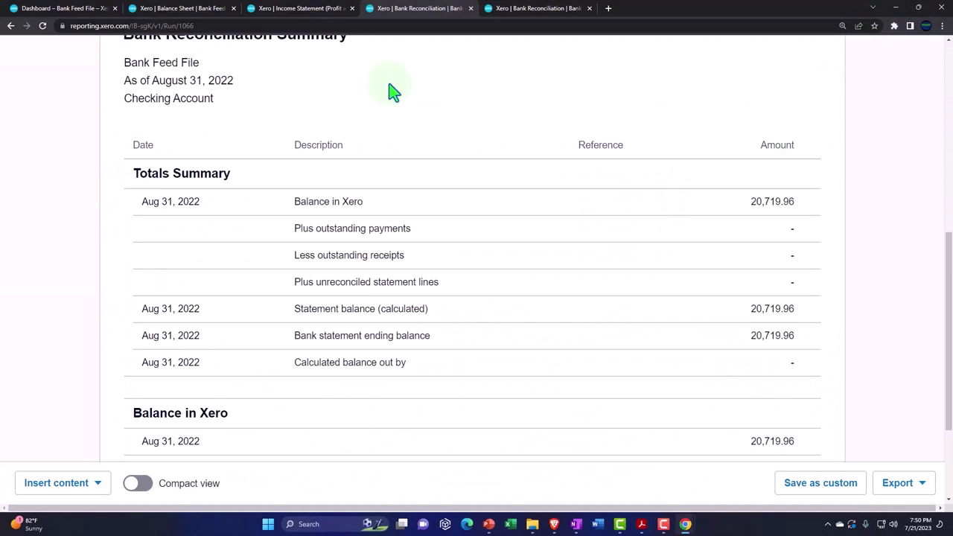
Open the Checking Account from the Bank Feed File's list of bank accounts and view its account transactions
left_click(49, 8)
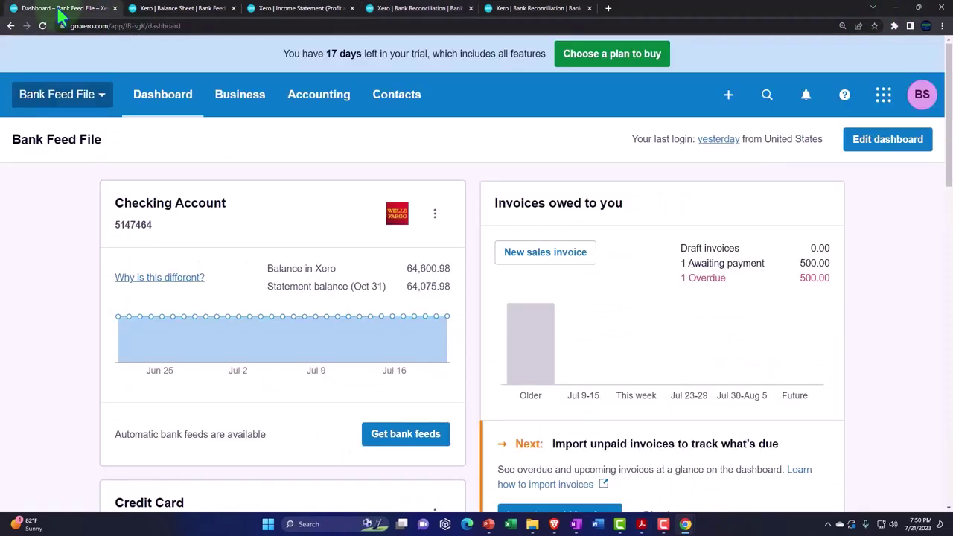
left_click(313, 99)
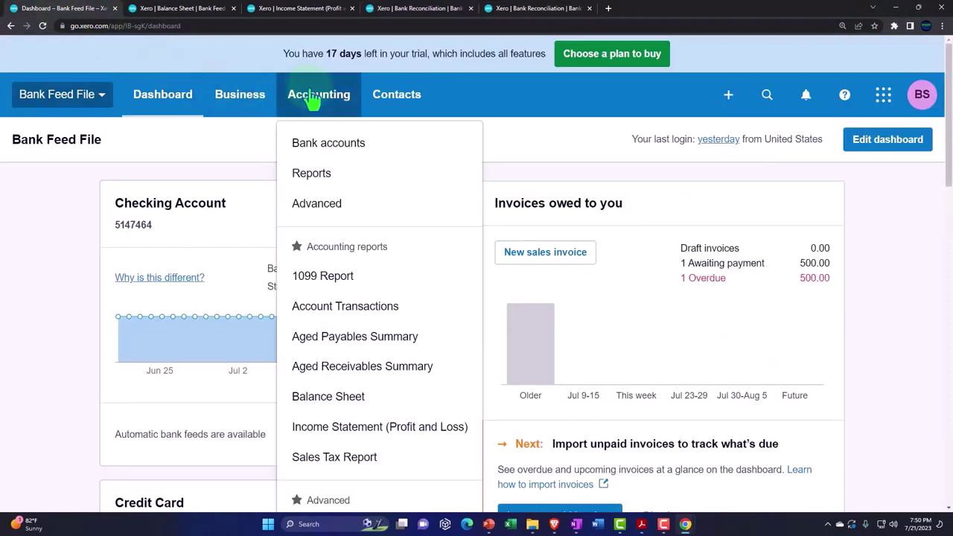
left_click(329, 144)
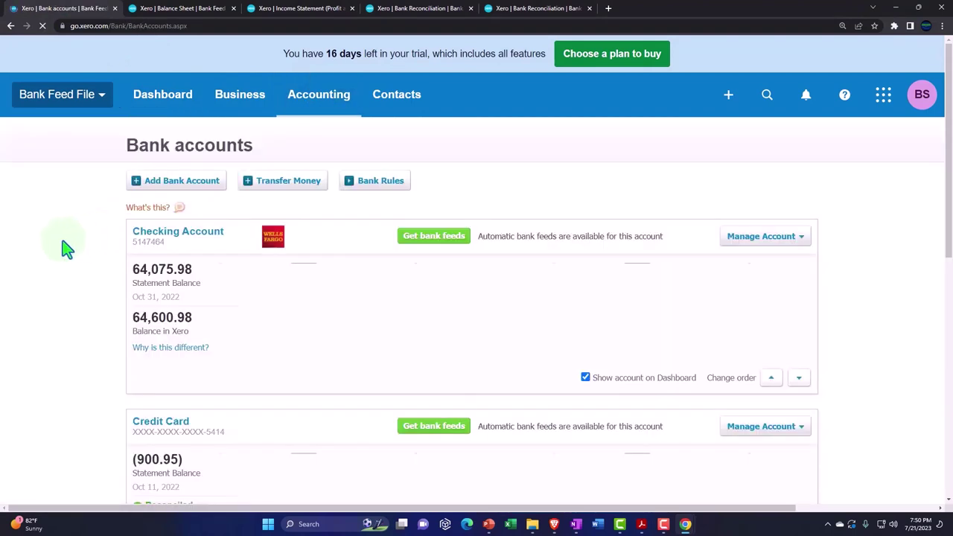
scroll(53, 254, "down", 2)
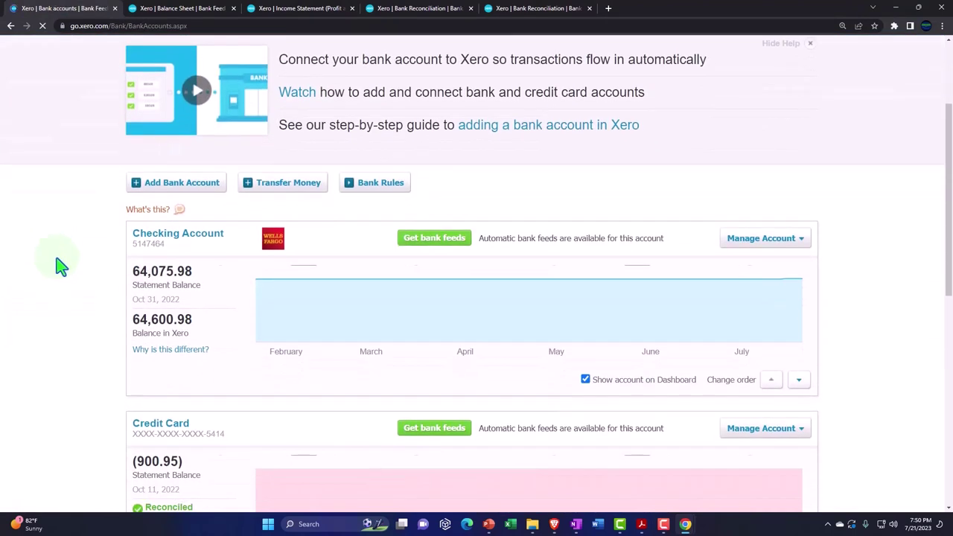
left_click(177, 246)
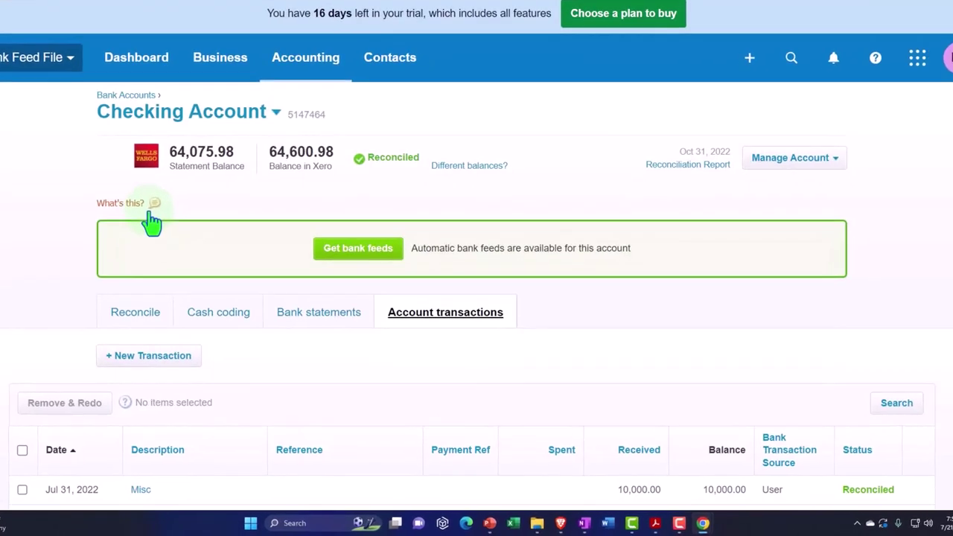
scroll(147, 216, "down", 3)
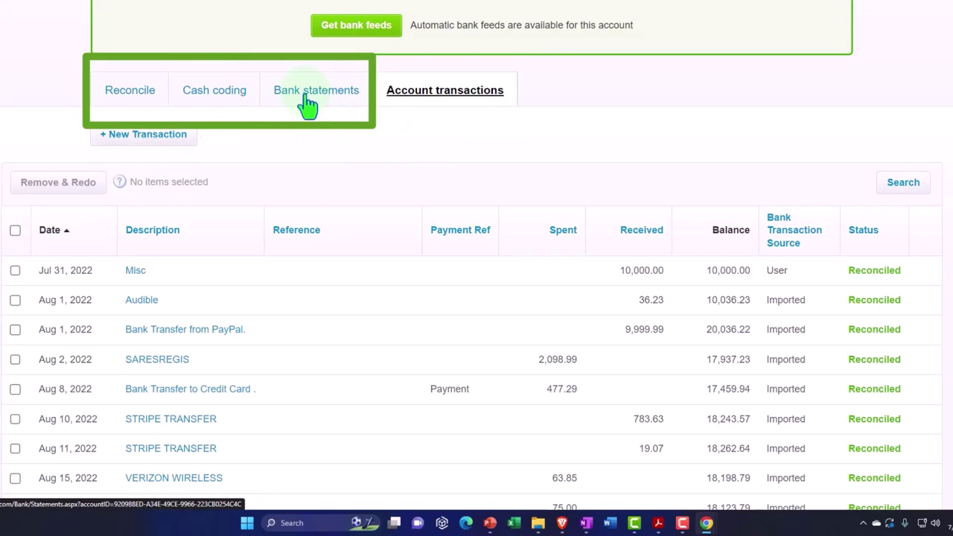
Check the Checking Account's Reconcile page and the totals summary of the September Bank Reconciliation report
left_click(123, 95)
scroll(91, 287, "down", 2)
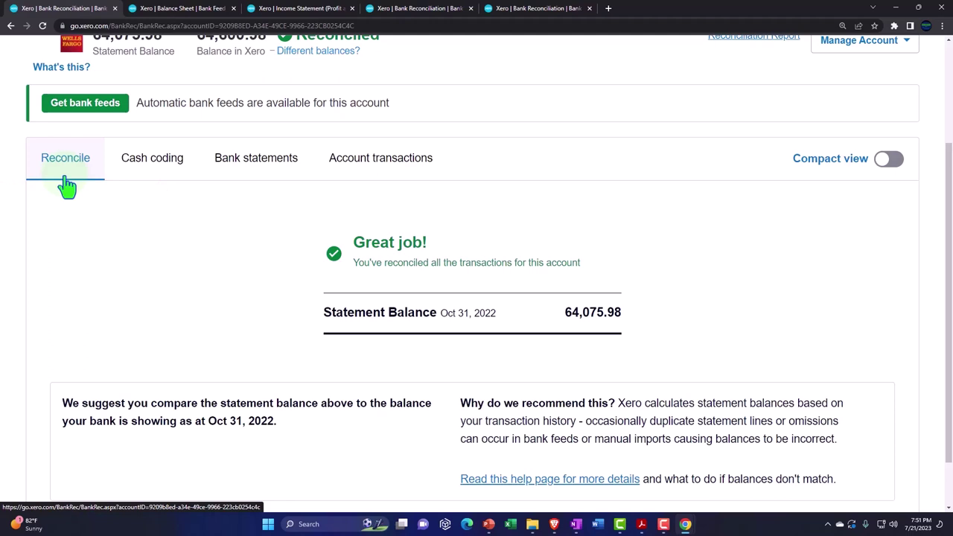
left_click(514, 8)
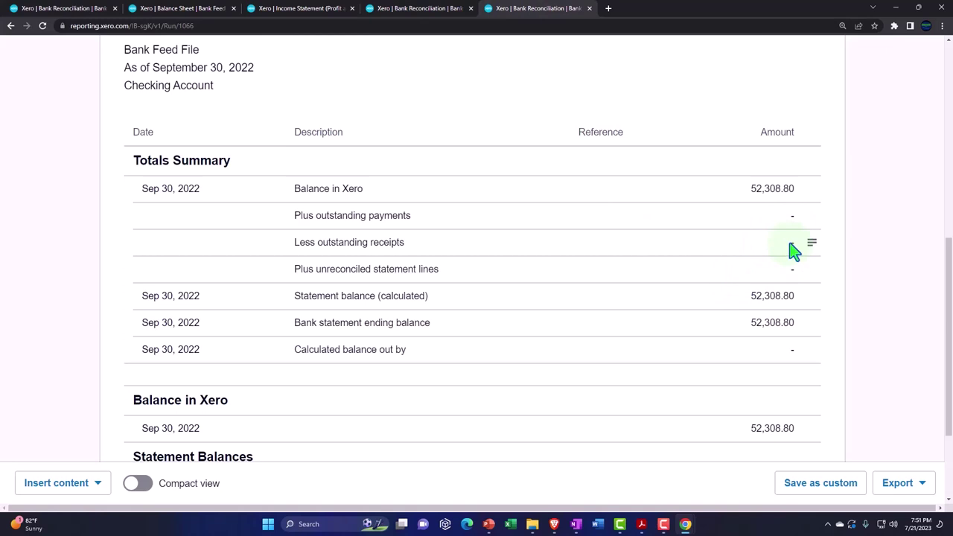
Return to the Checking Account, show its account transactions and review their reconciliation statuses
left_click(68, 9)
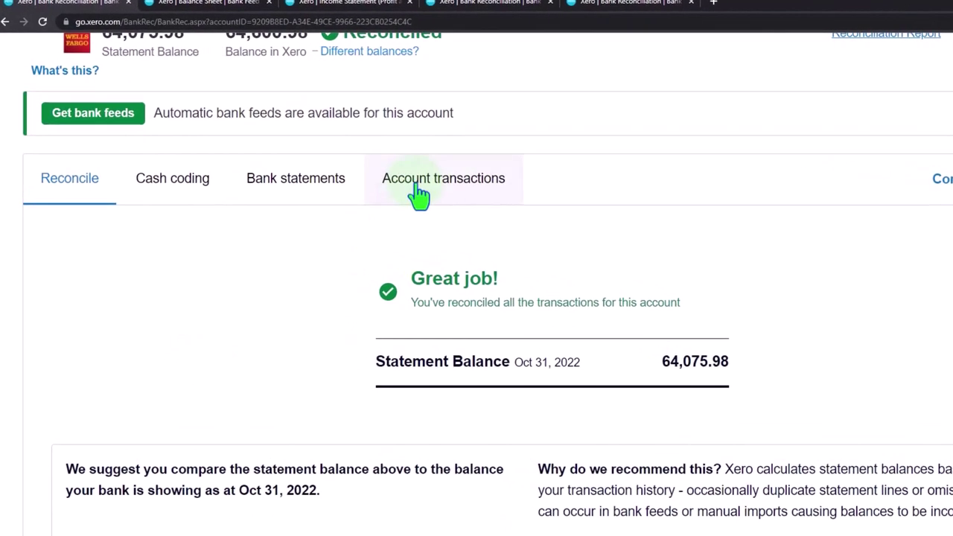
left_click(418, 188)
scroll(418, 188, "down", 2)
scroll(418, 193, "down", 3)
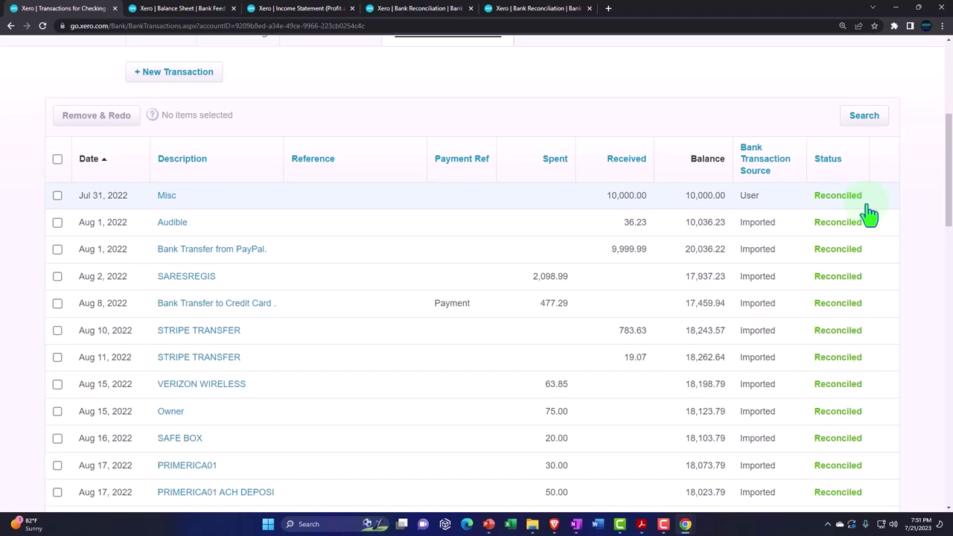
mouse_move(664, 524)
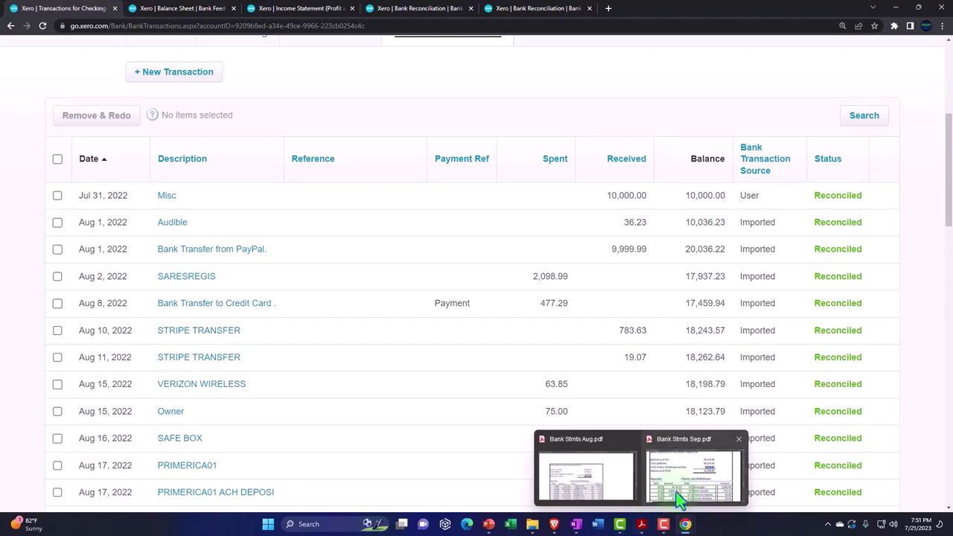
mouse_move(679, 498)
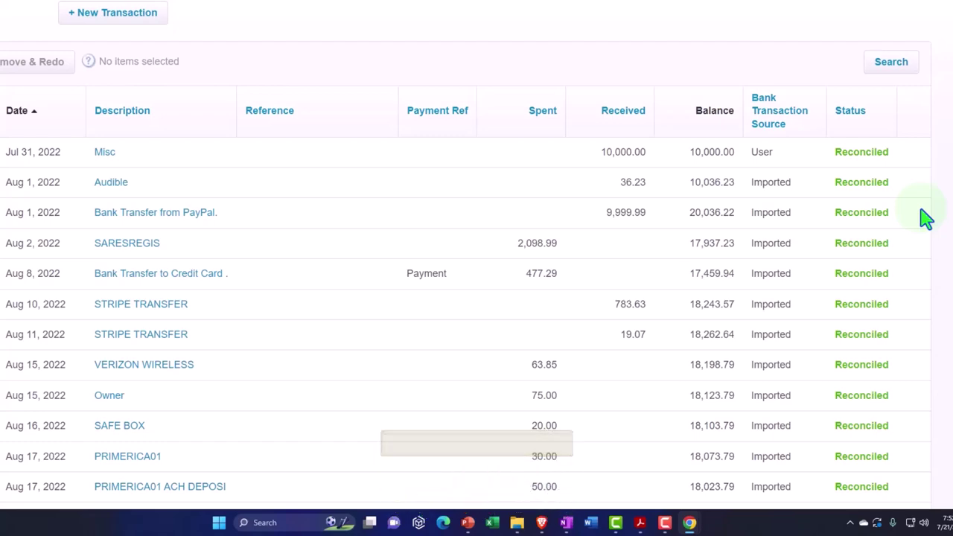
Recheck the September Bank Reconciliation report's totals summary and go back to reviewing the August account transactions
left_click(540, 8)
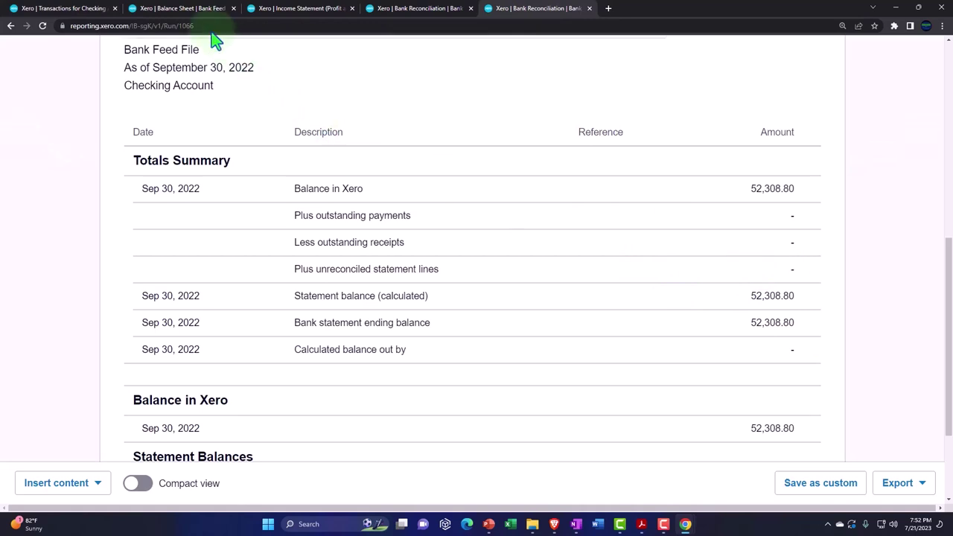
left_click(82, 9)
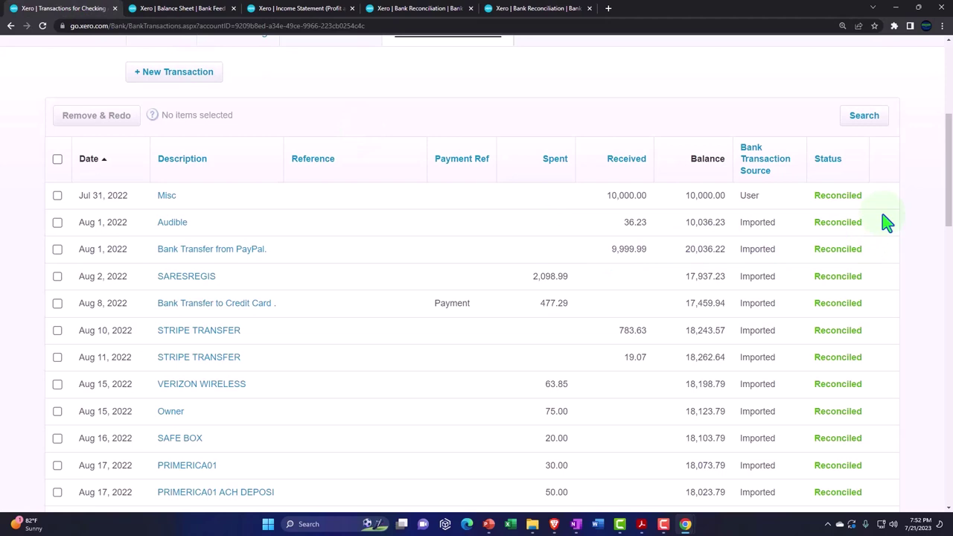
scroll(886, 222, "down", 2)
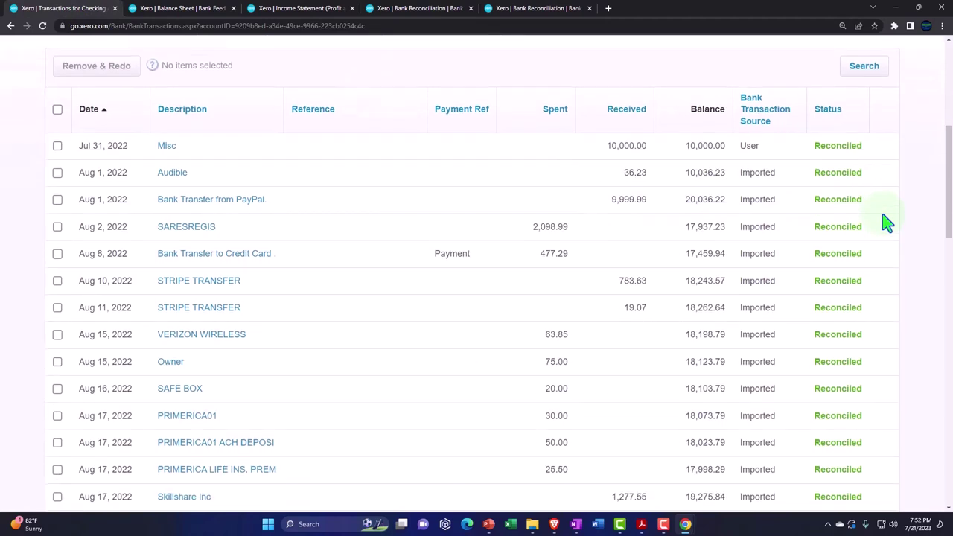
scroll(886, 223, "down", 1)
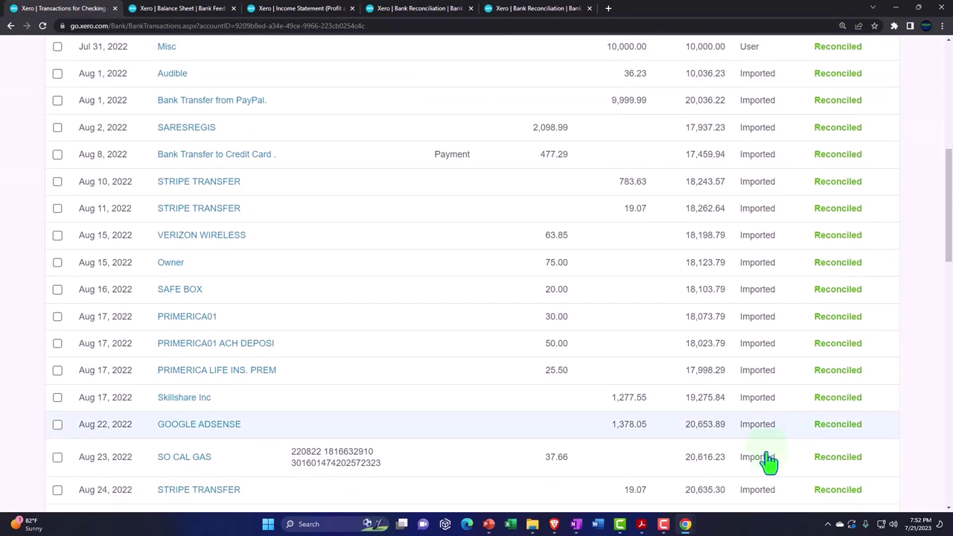
Examine the 9/1 balance and total additions on the September bank statement in Acrobat Reader, and return to Xero
mouse_move(644, 525)
left_click(689, 477)
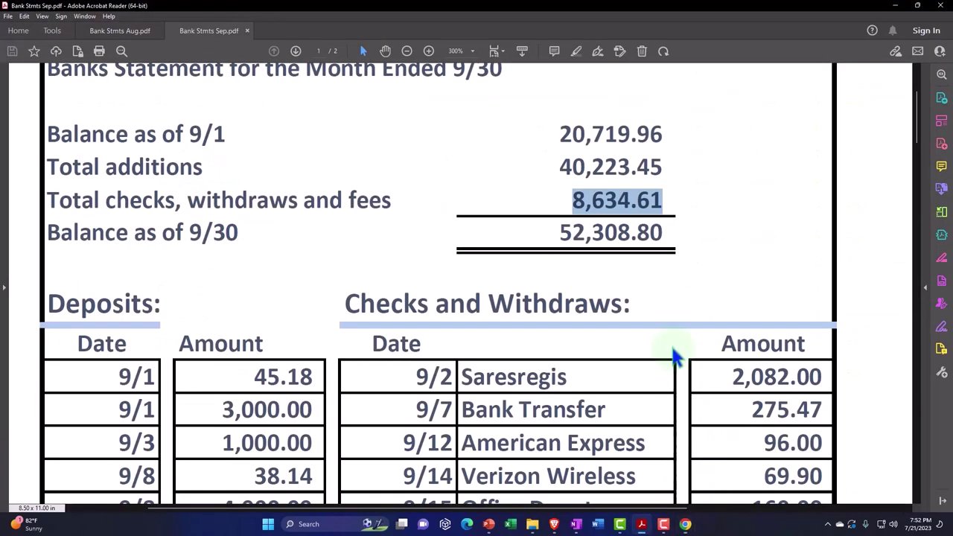
left_click_drag(561, 133, 666, 125)
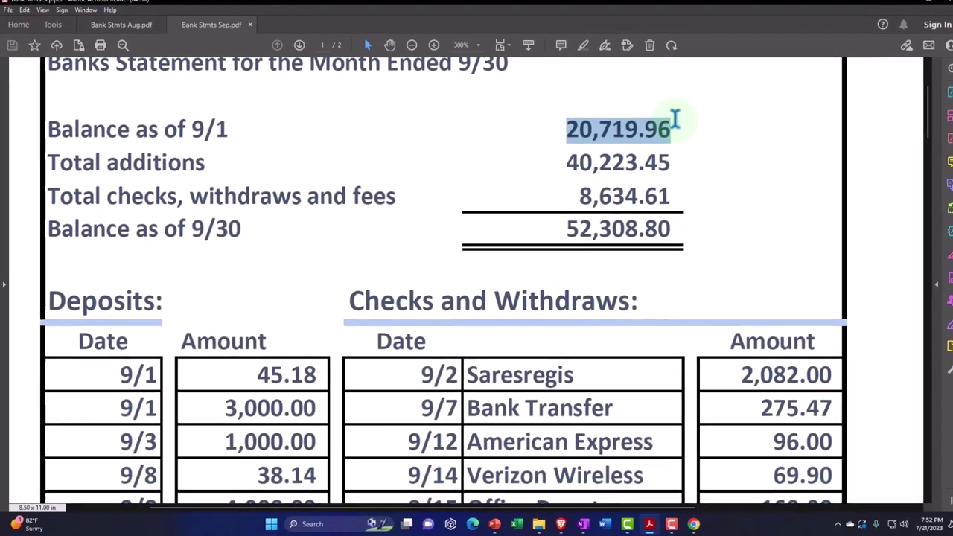
left_click_drag(564, 162, 675, 160)
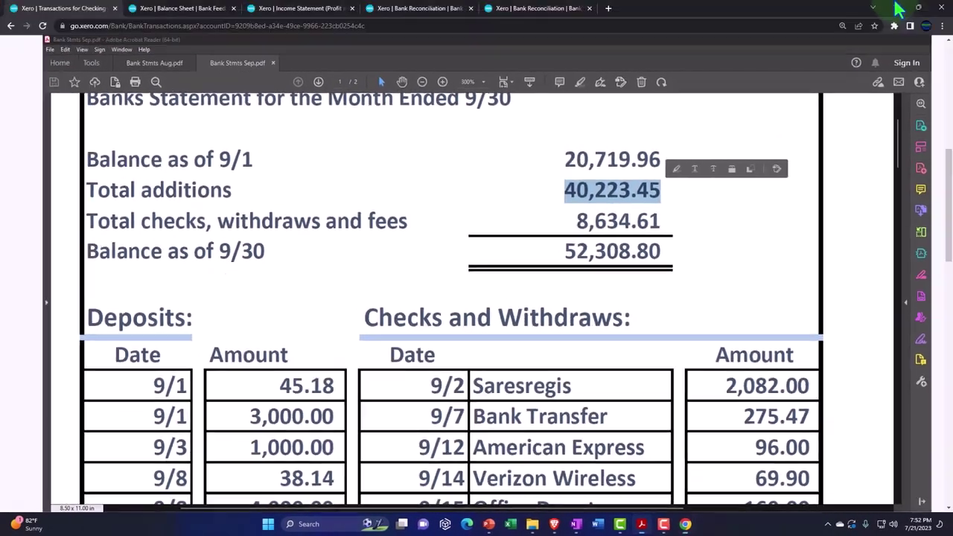
key("alt+Tab")
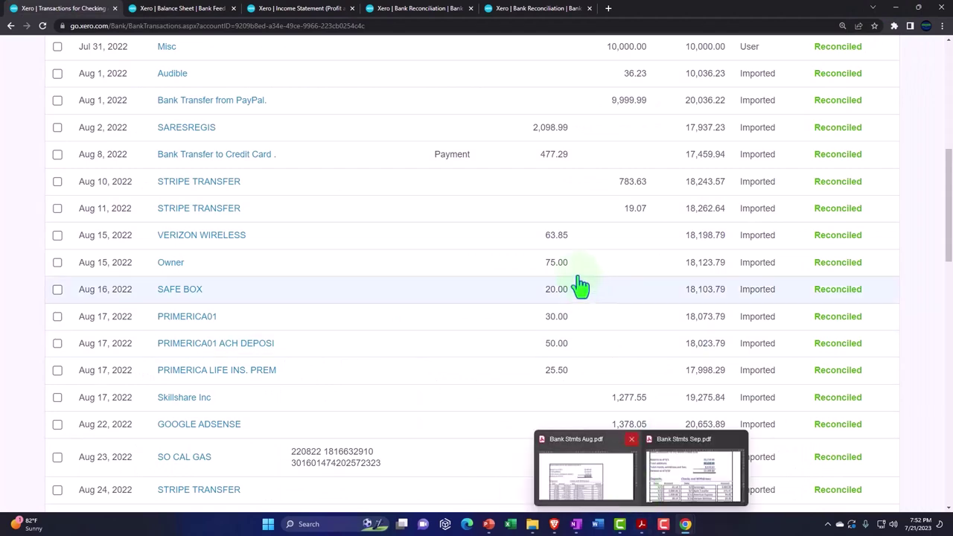
Preview the September bank statement again and find the first September entries in the Checking Account's transactions
mouse_move(663, 523)
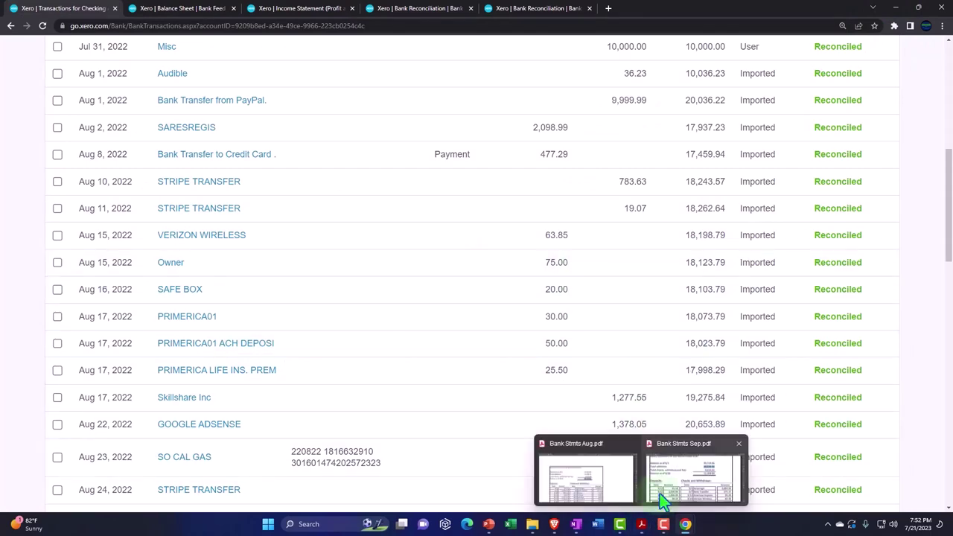
left_click(660, 493)
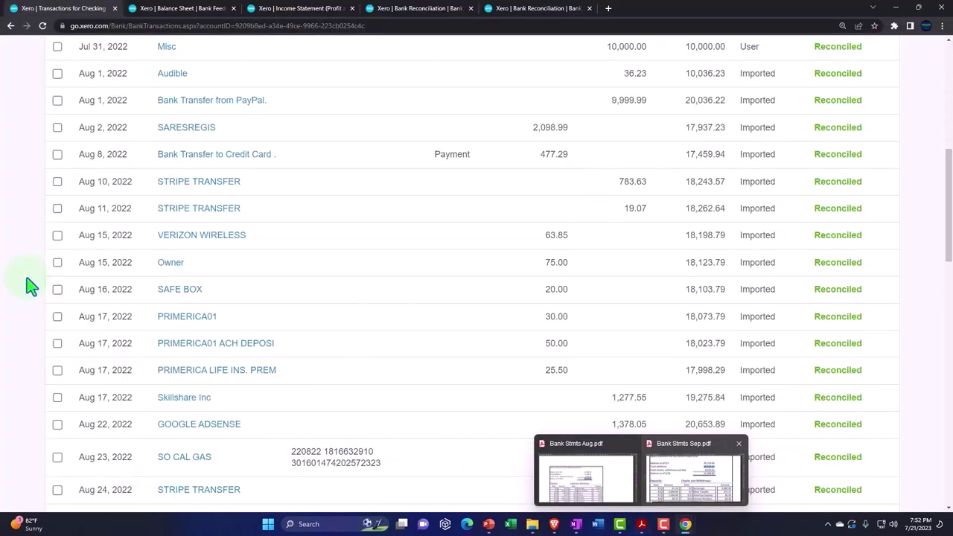
scroll(20, 277, "down", 2)
scroll(21, 277, "down", 5)
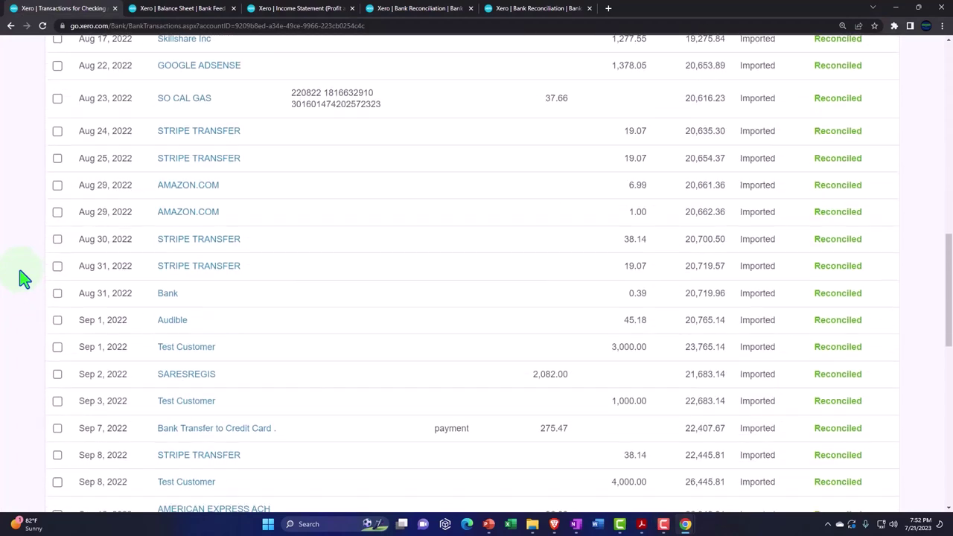
scroll(21, 277, "down", 1)
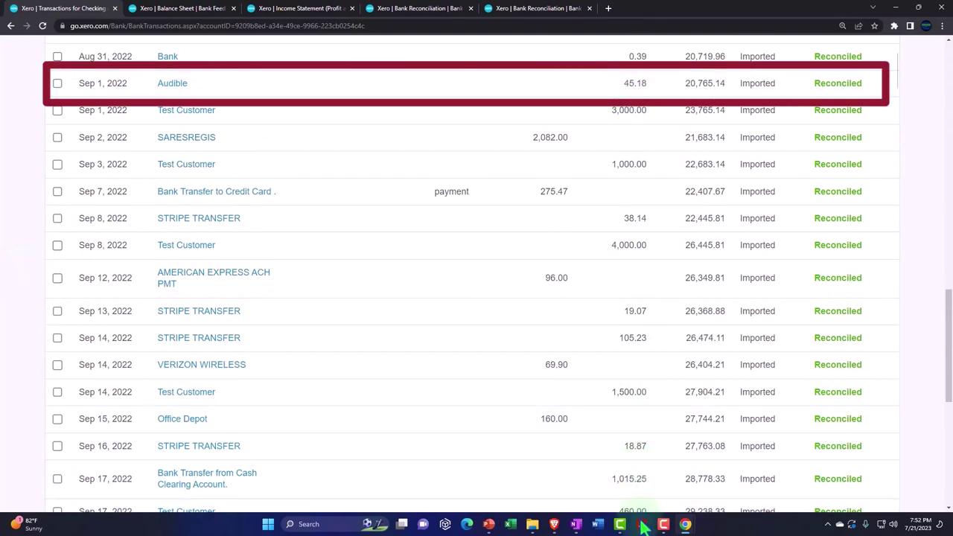
Match the Sep 1, 2022 Audible receipt to the first 9/1 deposit on the September statement in Acrobat Reader, selecting that amount
mouse_move(642, 524)
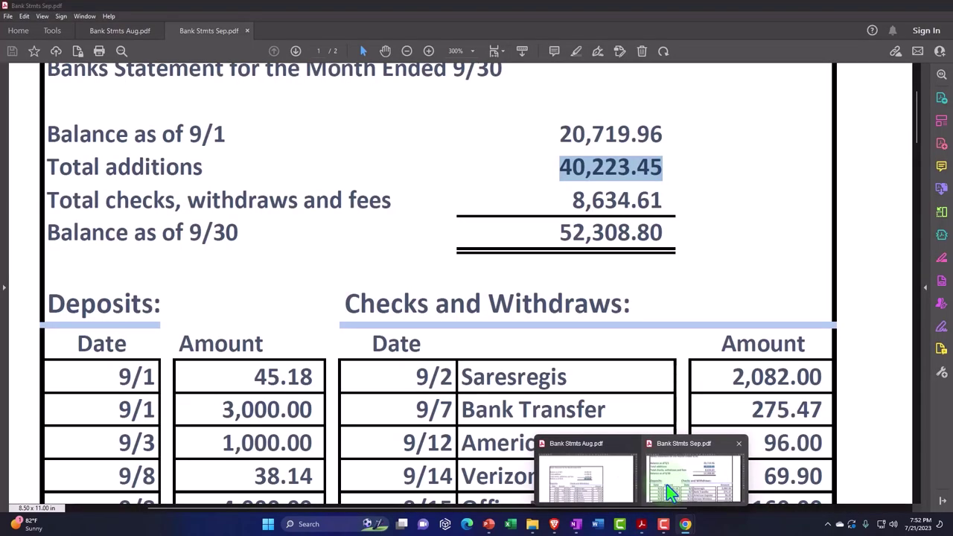
left_click(667, 485)
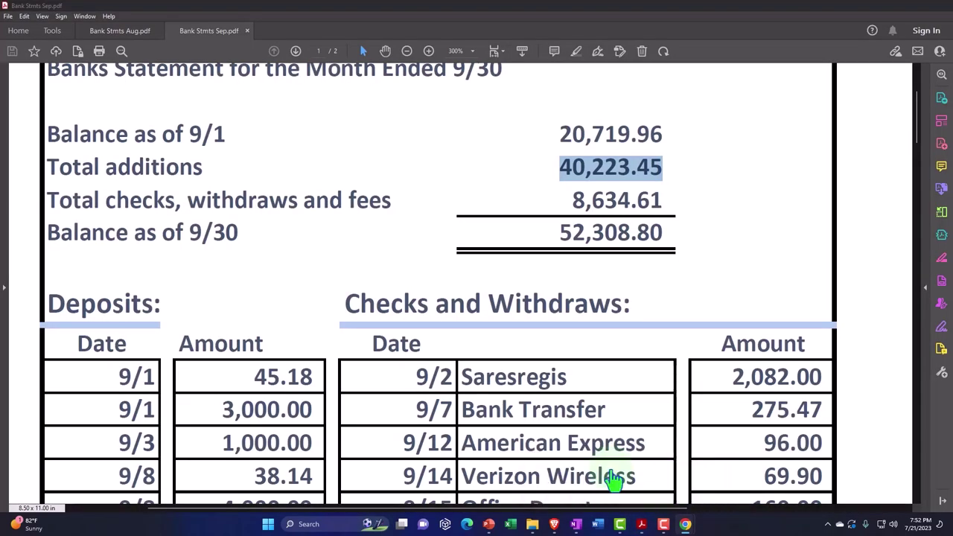
scroll(298, 384, "down", 1)
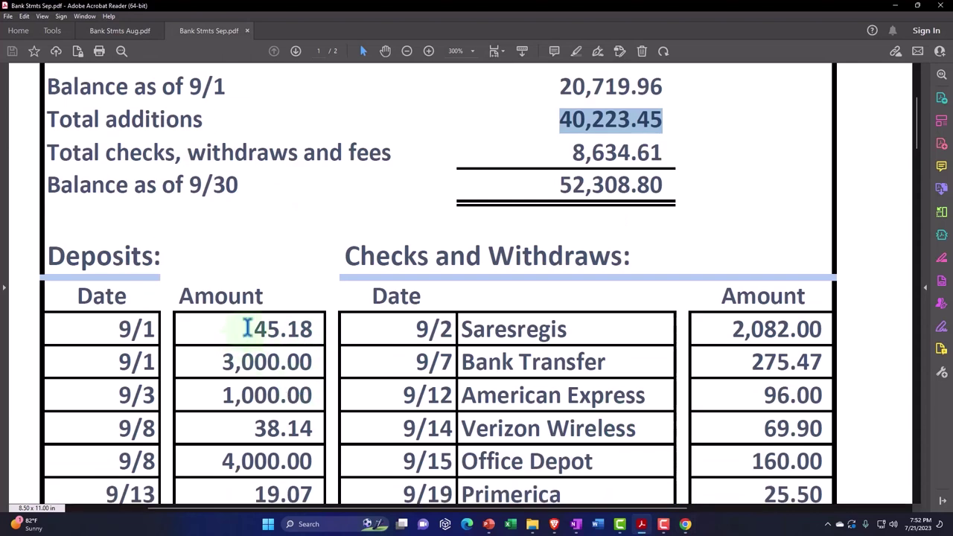
left_click_drag(248, 329, 314, 328)
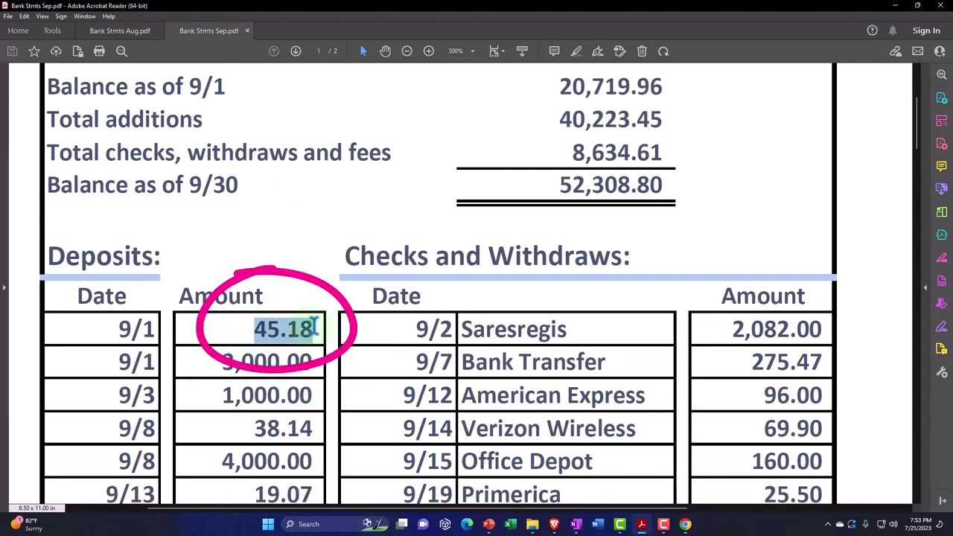
Highlight the first 9/1 deposit on the September statement, select the 3,000.00 deposit below it, and compare with the Checking Account transactions in Xero
left_click(355, 306)
scroll(272, 334, "down", 1)
left_click_drag(223, 337, 315, 341)
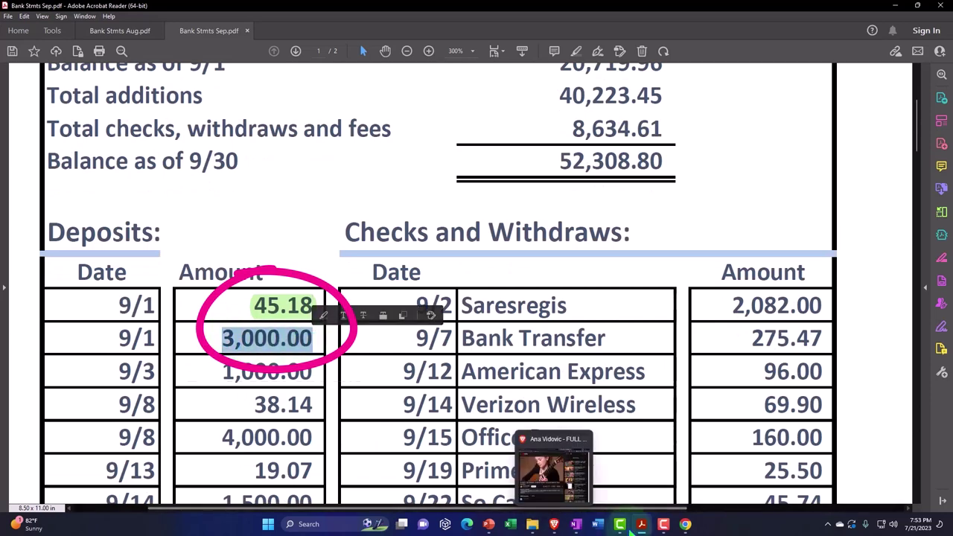
mouse_move(685, 524)
left_click(718, 486)
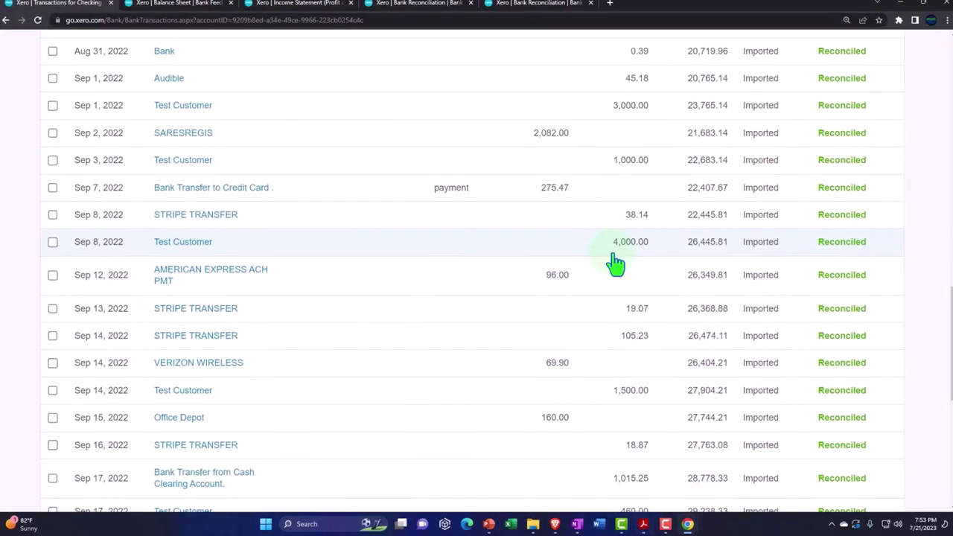
scroll(615, 262, "up", 1)
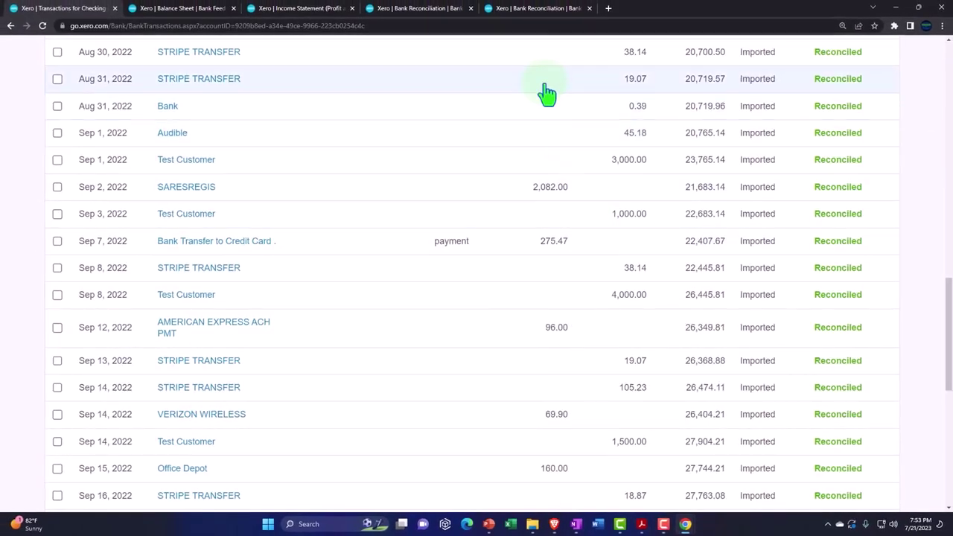
Compare the totals summaries of the September 30 and August 31, 2022 Bank Reconciliation reports
left_click(521, 10)
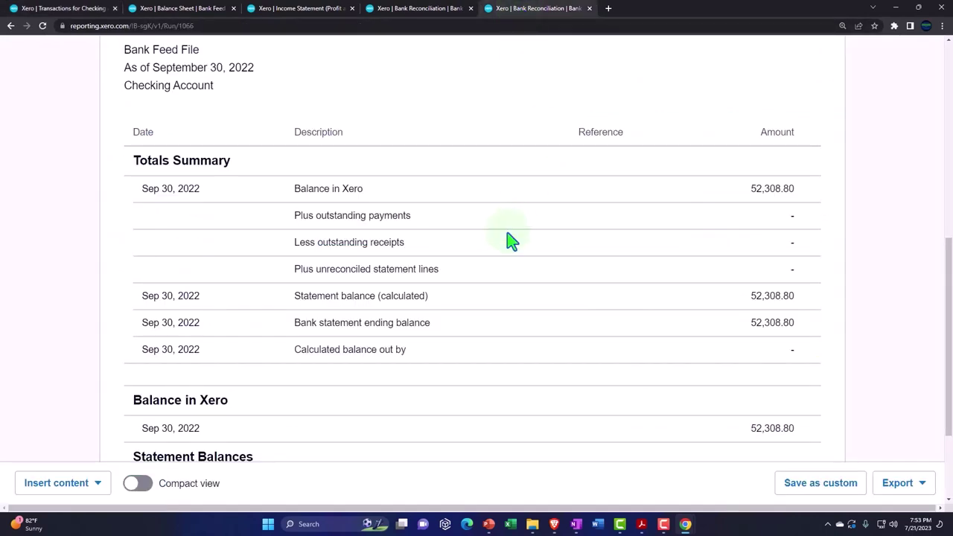
scroll(511, 240, "up", 1)
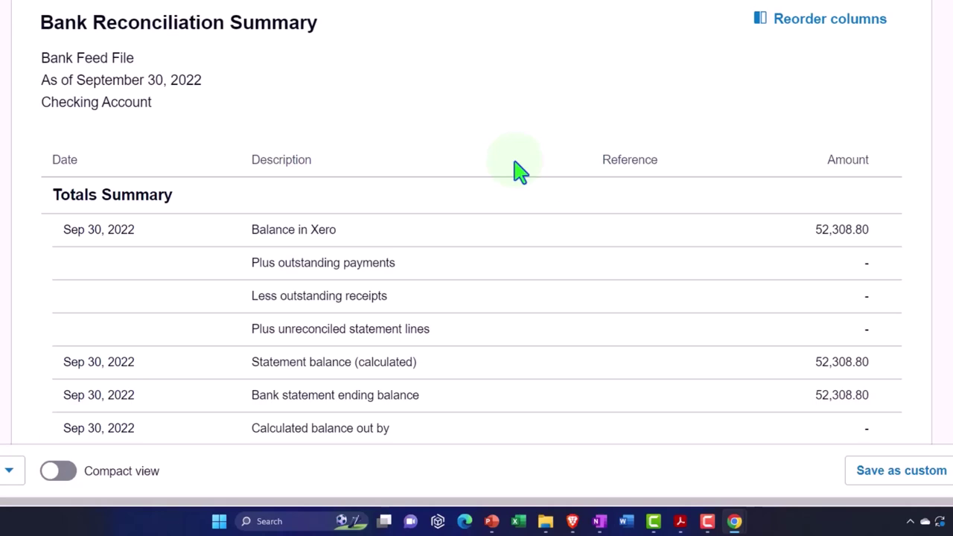
left_click(430, 13)
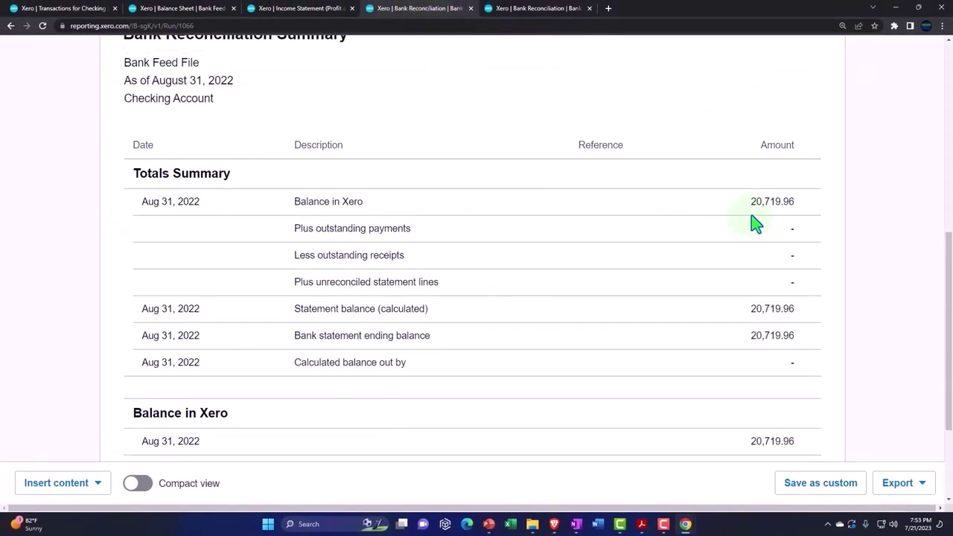
left_click(533, 8)
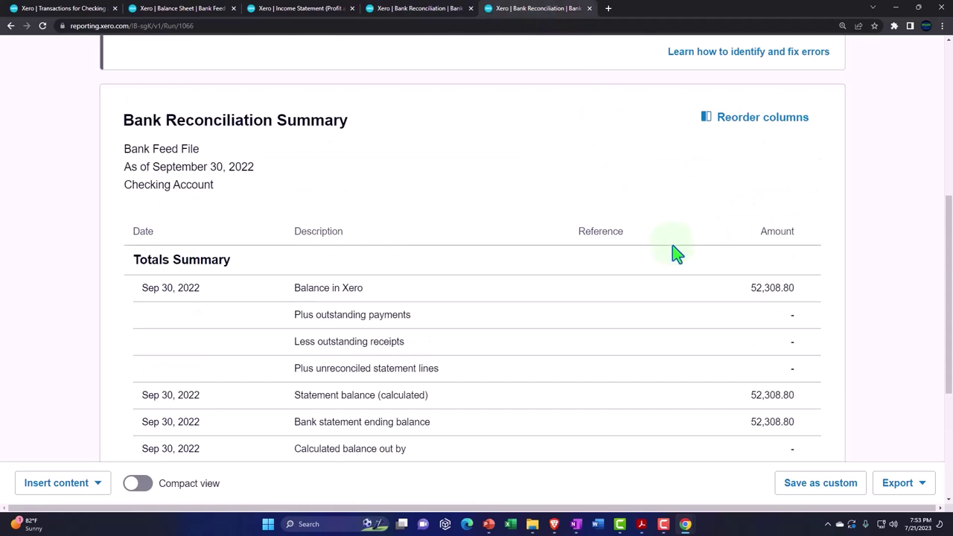
Examine the total additions, total withdrawals and 9/30 balance on the September statement in Acrobat Reader, and return to Xero
mouse_move(642, 524)
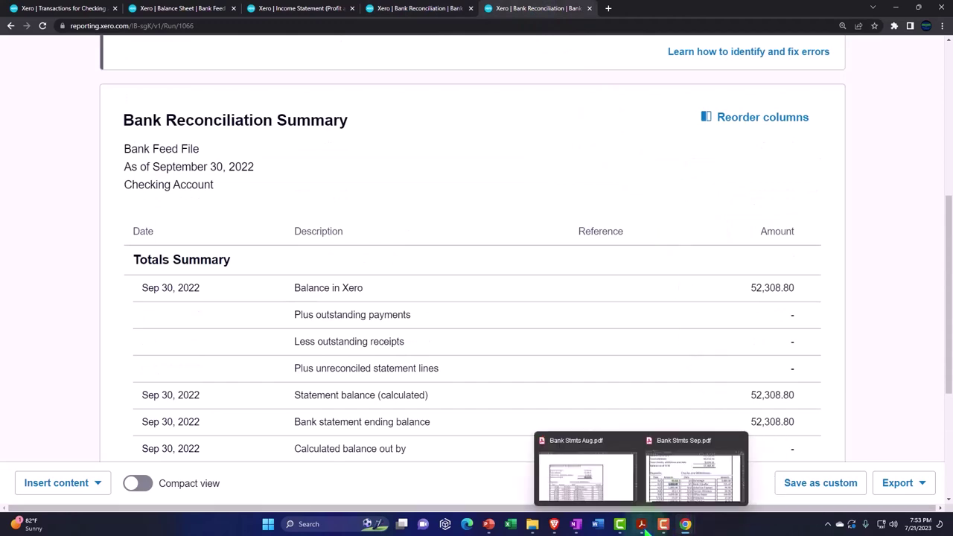
left_click(674, 489)
scroll(645, 240, "up", 2)
left_click_drag(561, 110, 659, 149)
mouse_move(574, 176)
left_mouse_down()
mouse_move(655, 177)
mouse_move(429, 282)
left_mouse_up()
left_click(896, 6)
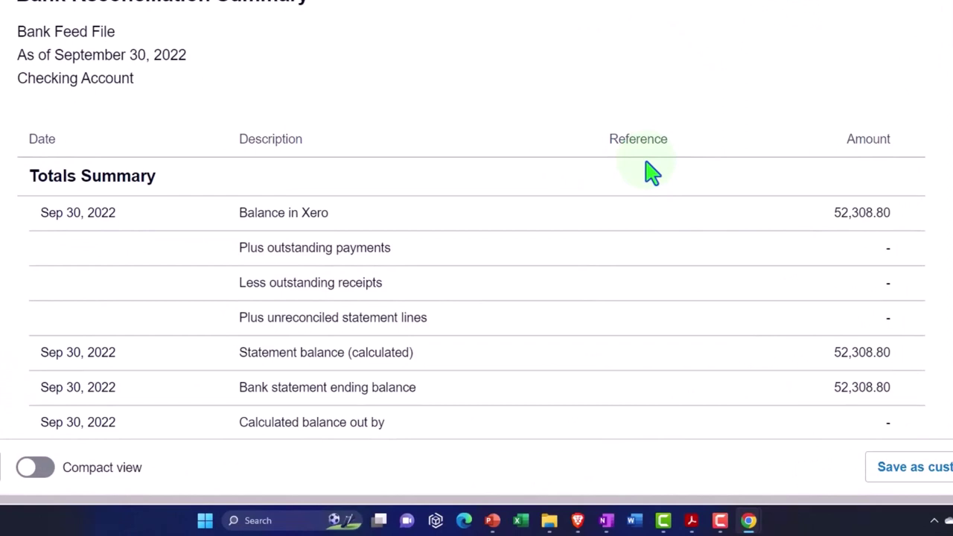
Check the Checking Account balances on the Balance Sheet against the September bank statement in Acrobat Reader
scroll(652, 172, "down", 1)
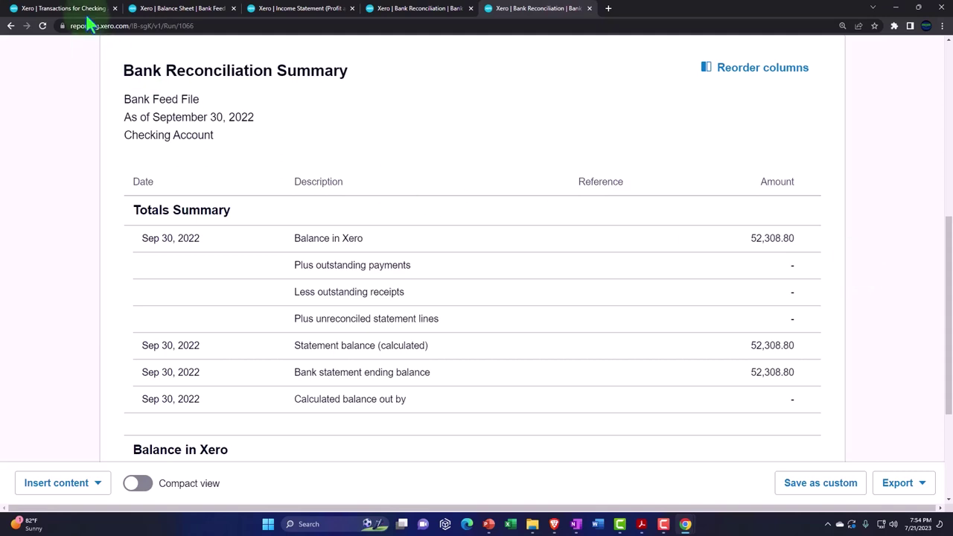
left_click(192, 8)
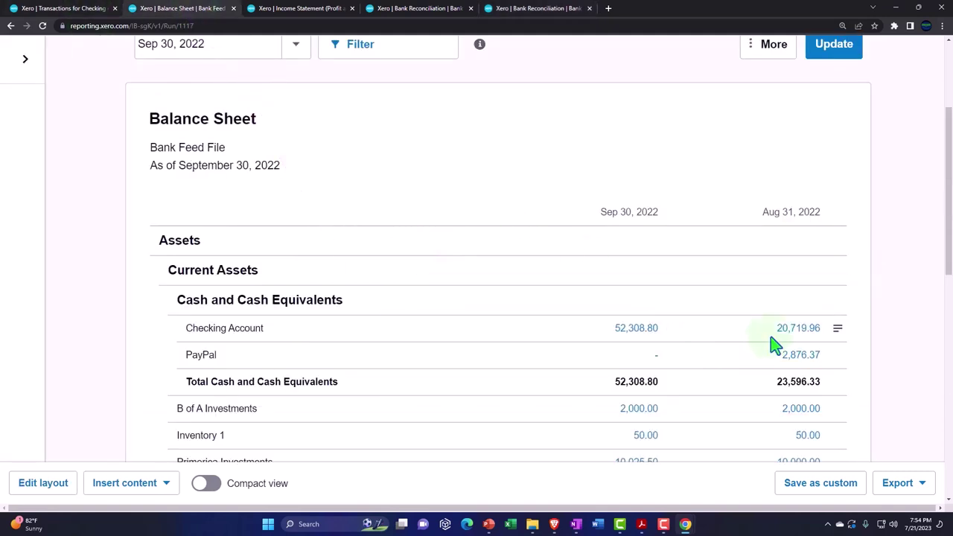
mouse_move(658, 525)
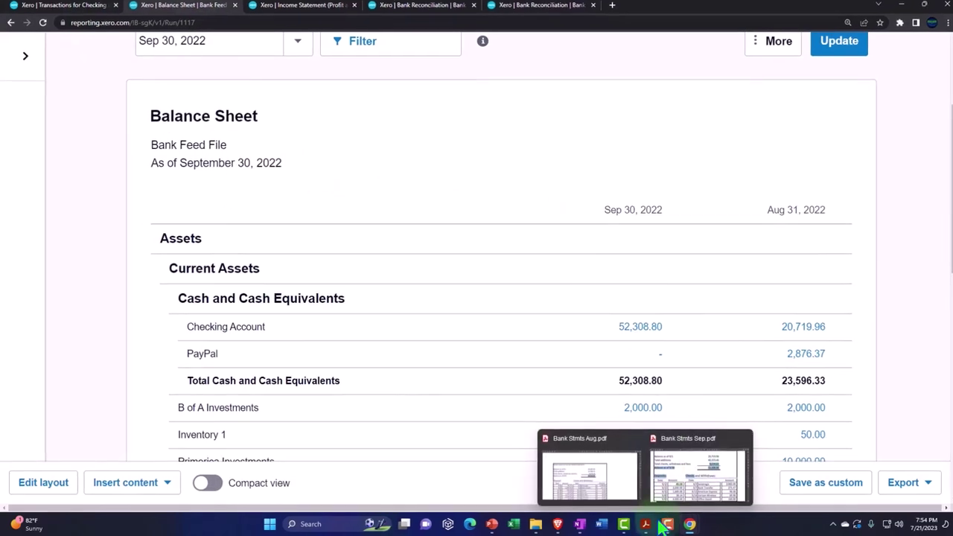
left_click(698, 470)
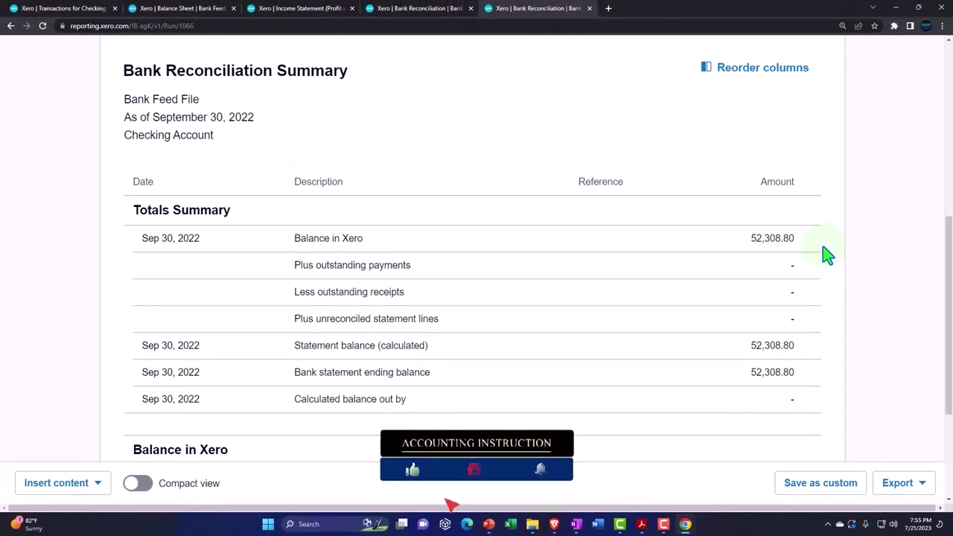
Review the September 30, 2022 Balance Sheet and the 2022 Income Statement's income accounts in Xero
left_click(183, 9)
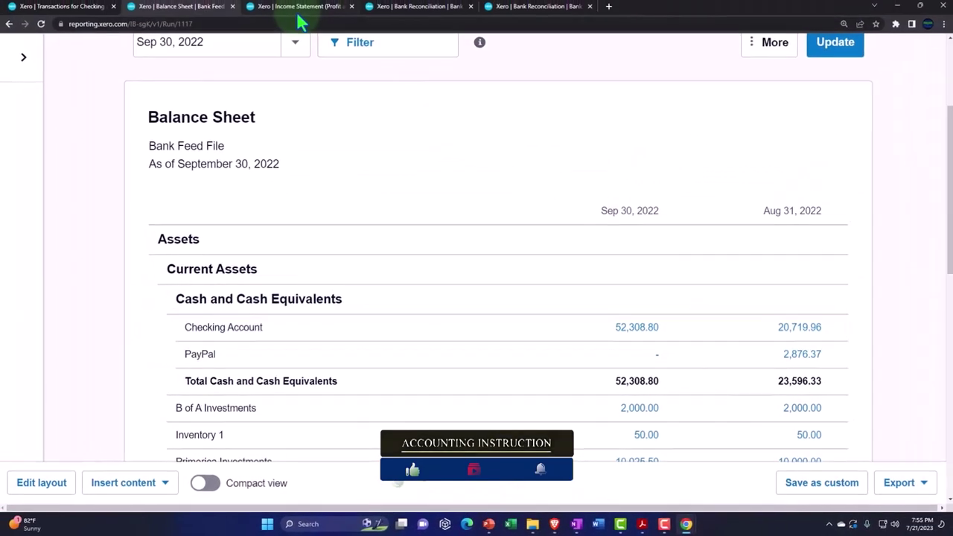
left_click(297, 17)
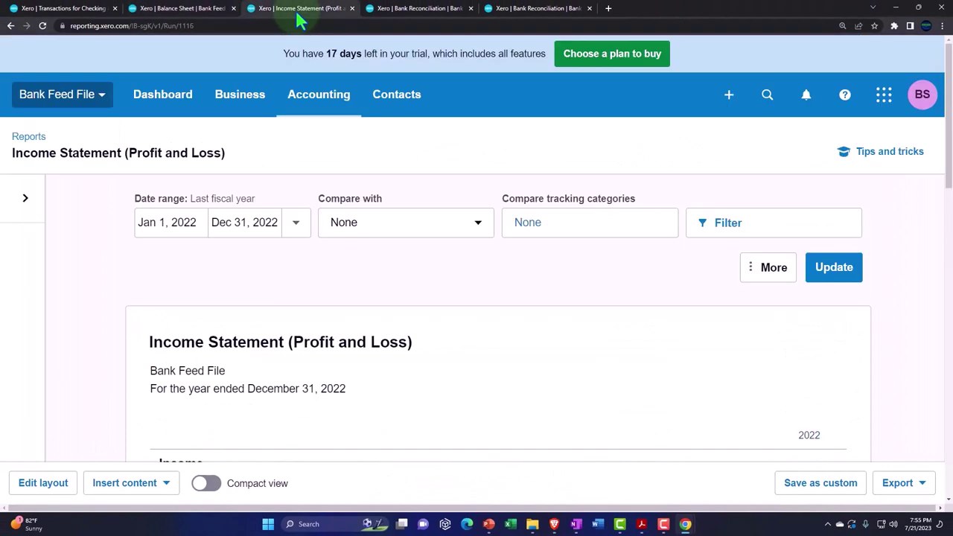
scroll(298, 255, "down", 2)
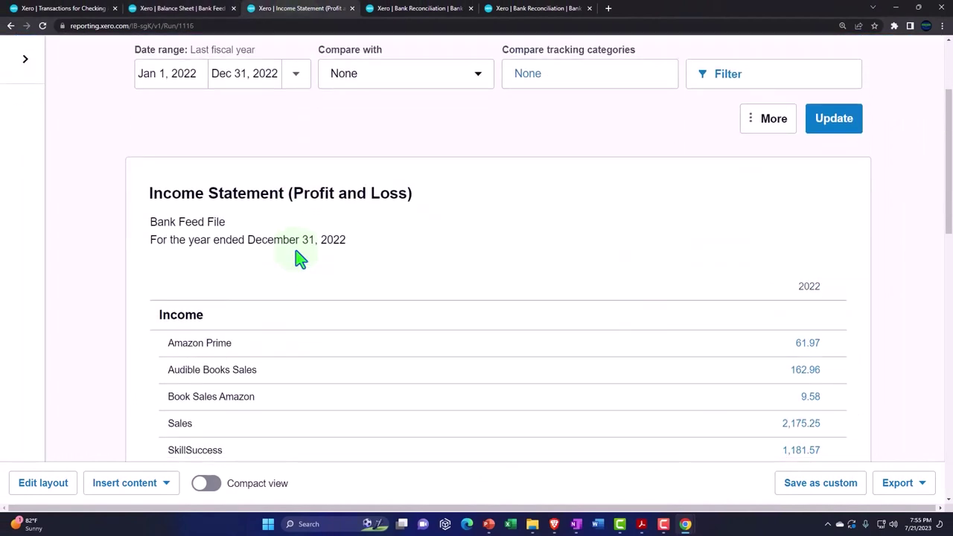